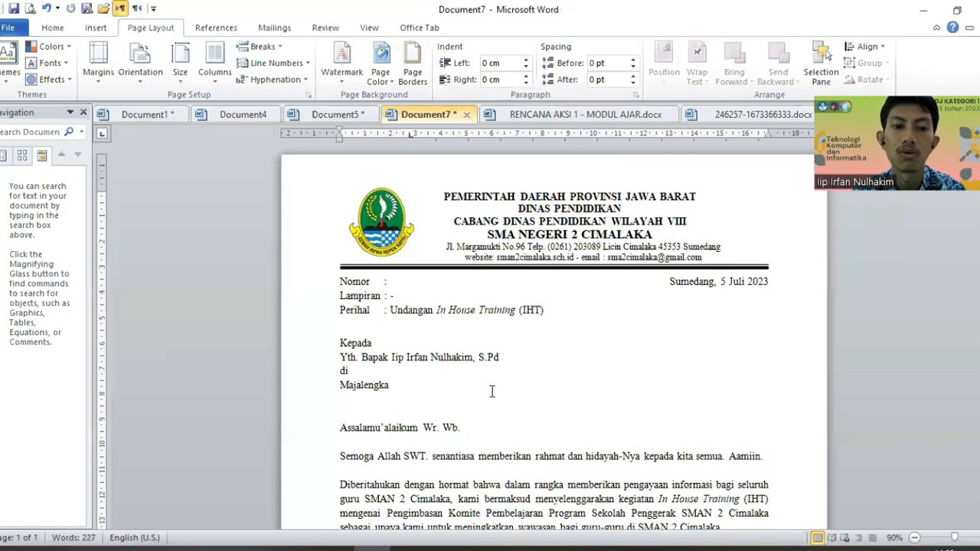
Step: Replace the honorific 'Bapak' with 'Ibu' on the recipient line after Yth
double_click(366, 387)
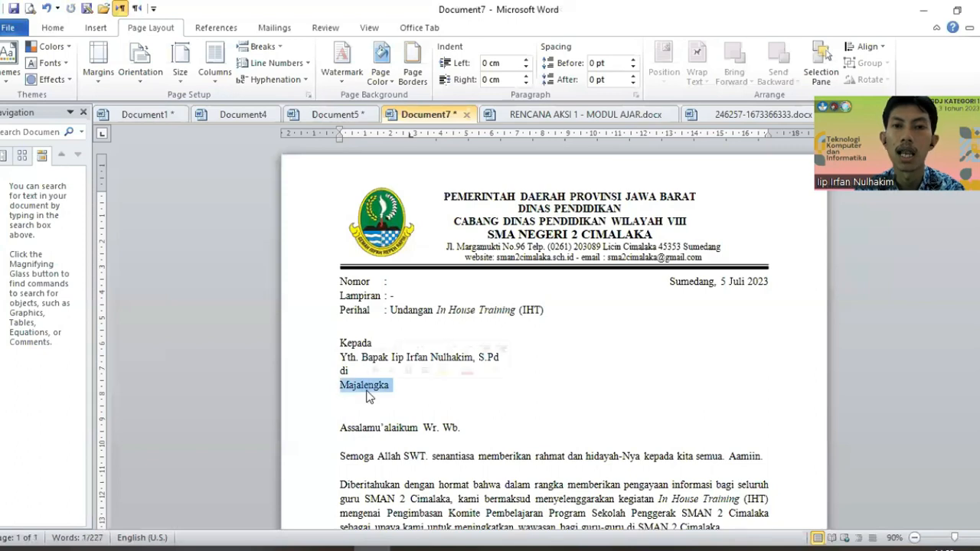
left_click(366, 396)
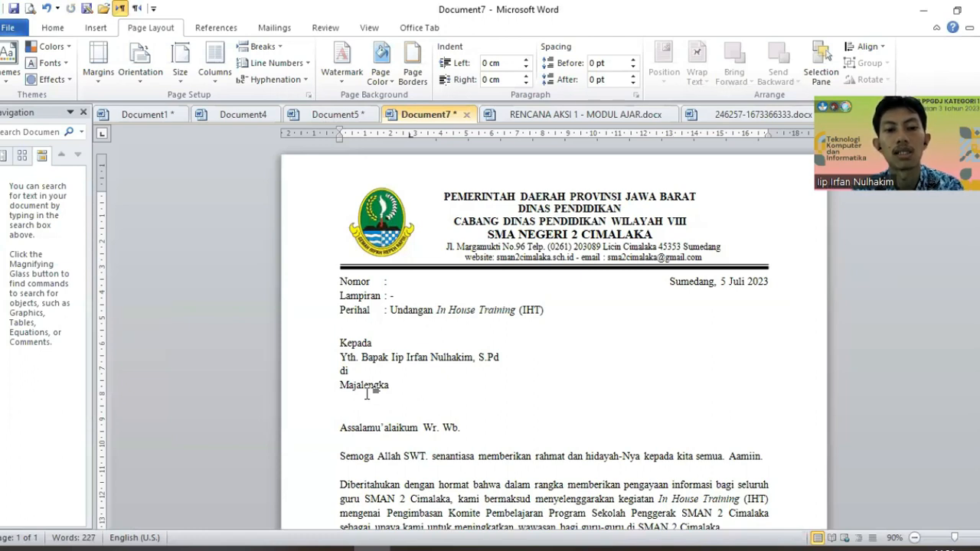
key("Left")
key("shift+Home")
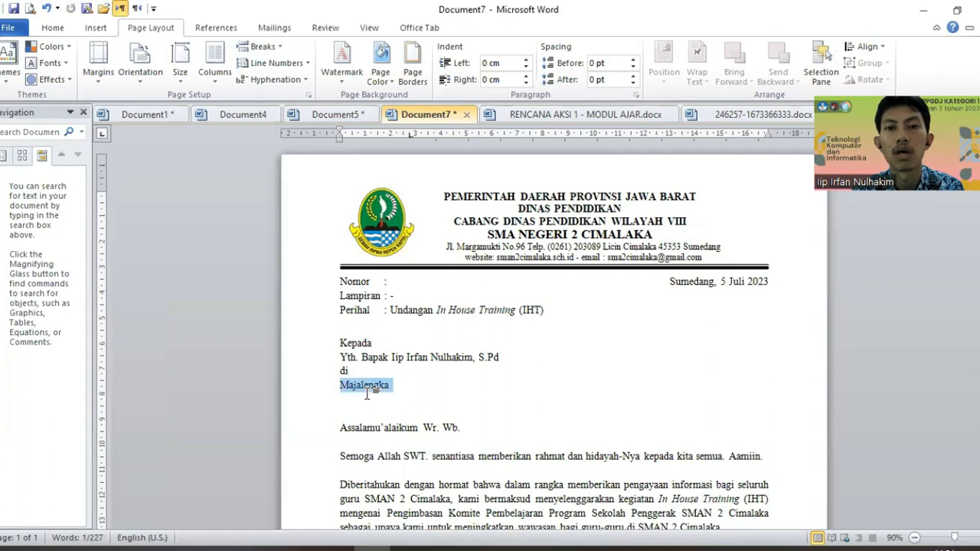
key("Left")
key("Up")
key("Up")
key("Right")
key("Right")
key("Right")
key("Right")
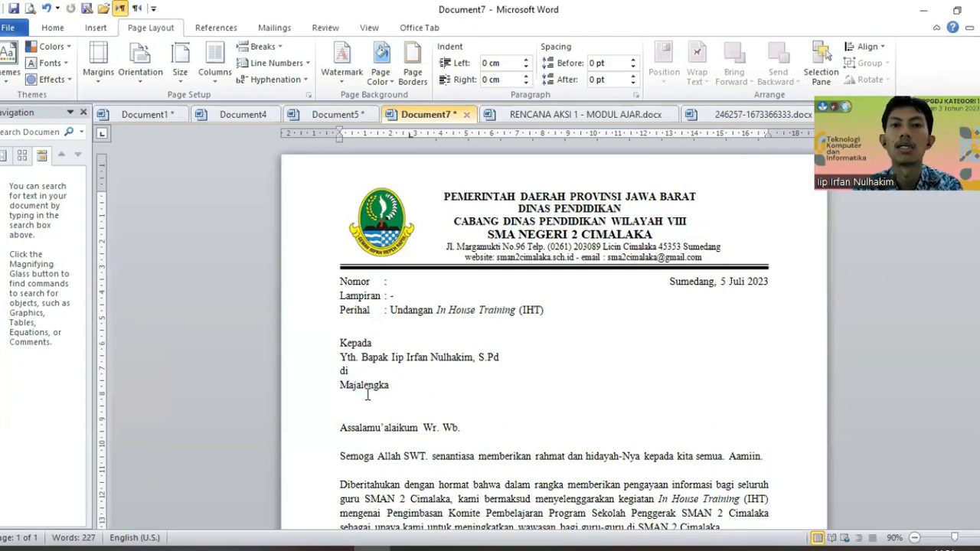
key("Right")
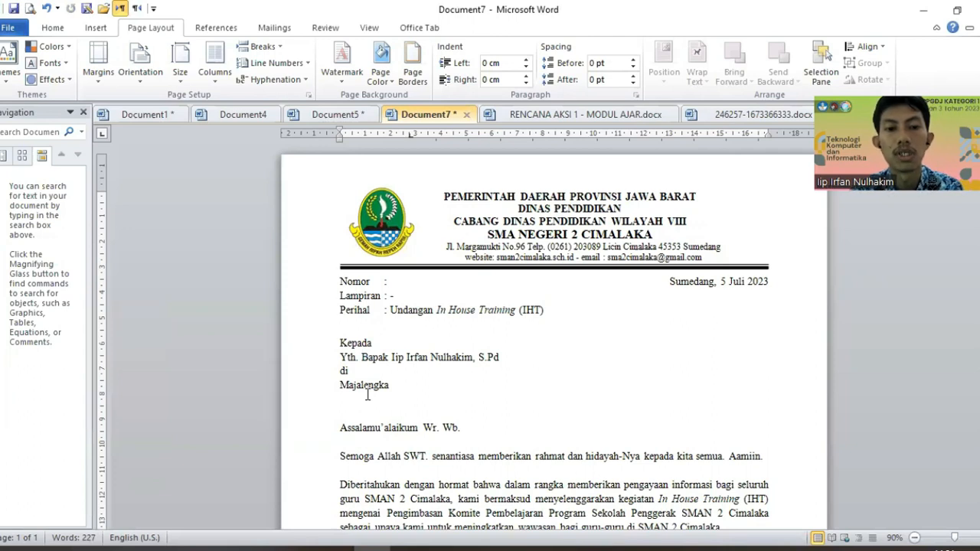
key("ctrl+shift+Right")
key("BackSpace")
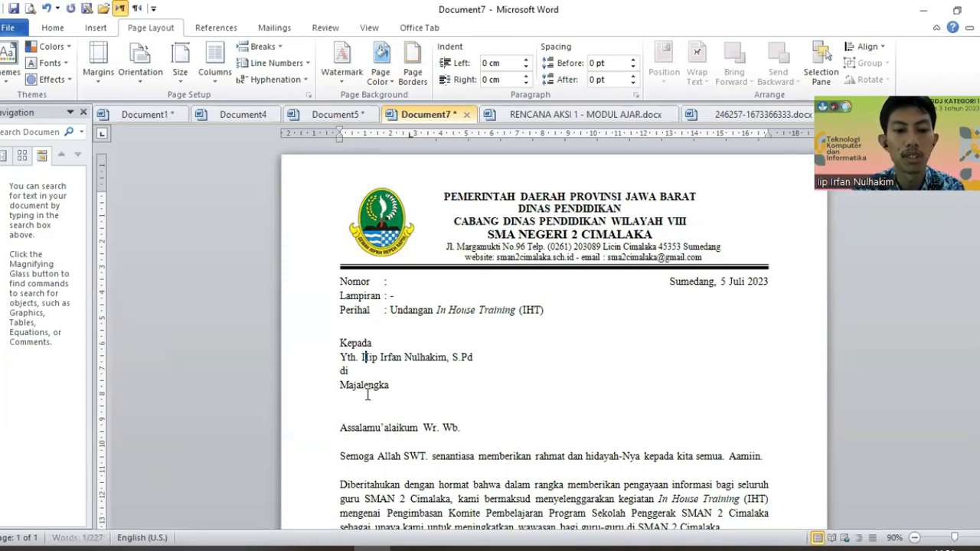
type("Ibu")
Step: Overwrite the name with the new recipient's name and S.Pd degree, and the city line with her street address
key("ctrl+shift+Right")
key("ctrl+shift+Right")
key("ctrl+shift+Right")
key("ctrl+shift+Right")
key("ctrl+shift+Right")
key("ctrl+shift+Right")
key("ctrl+shift+Right")
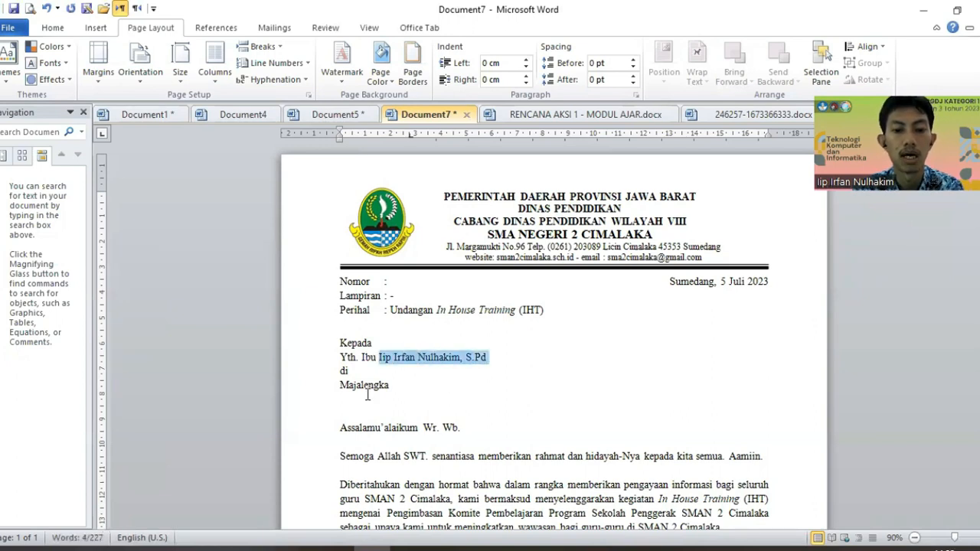
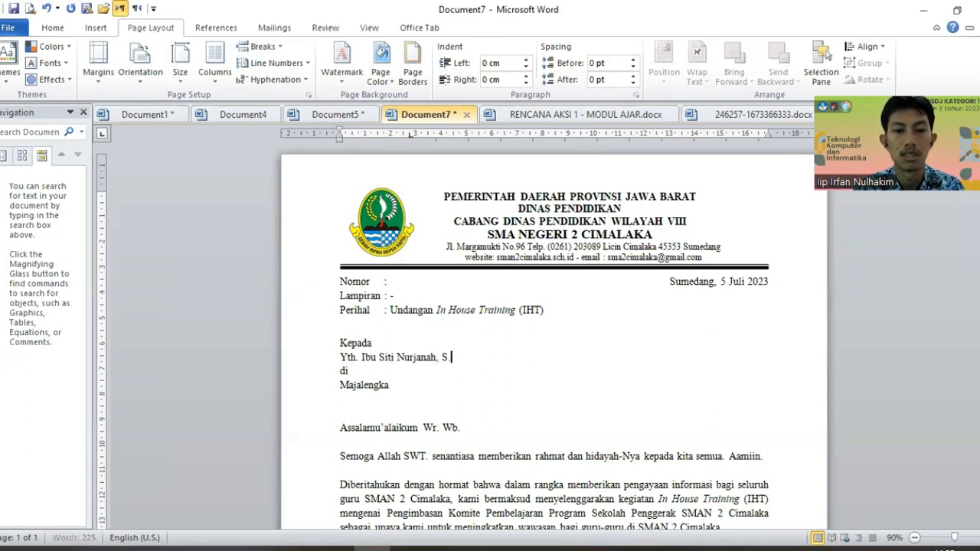
type("Pd")
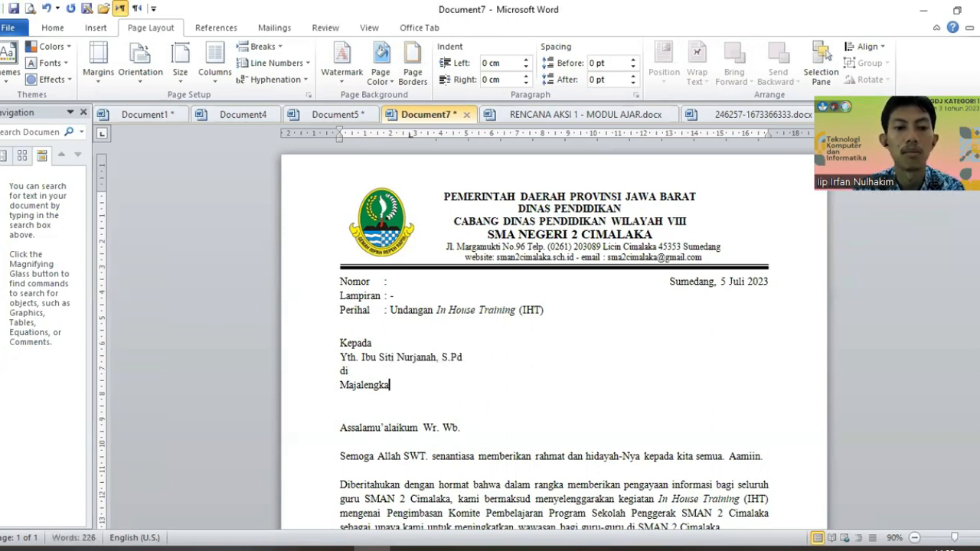
double_click(367, 387)
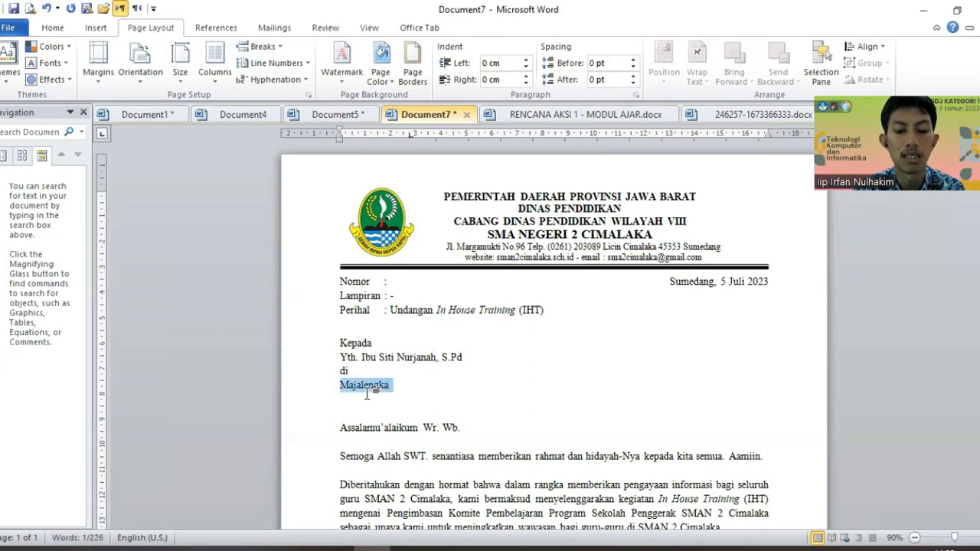
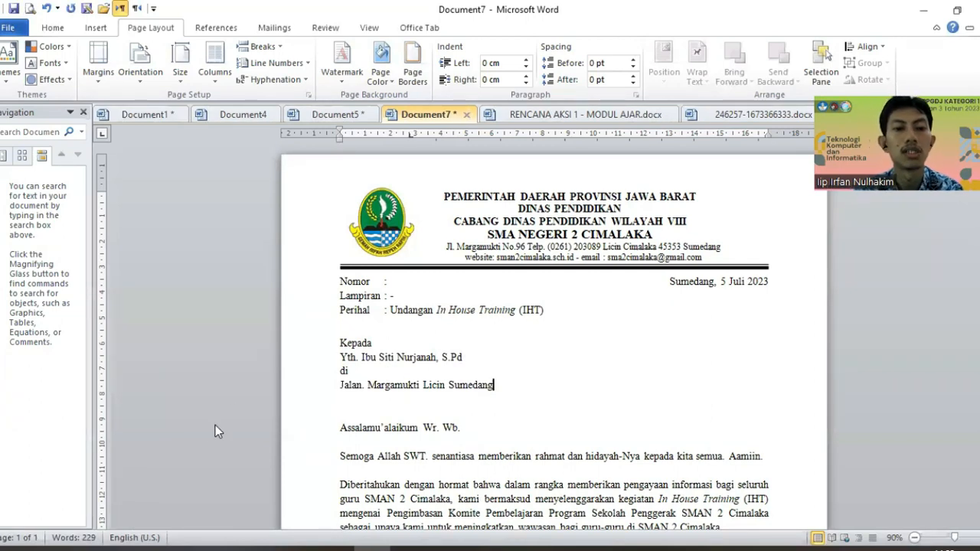
Step: Check the new name and address lines, then go to Excel's Book1
left_click_drag(362, 358, 472, 360)
left_click_drag(341, 385, 445, 395)
left_click(513, 329)
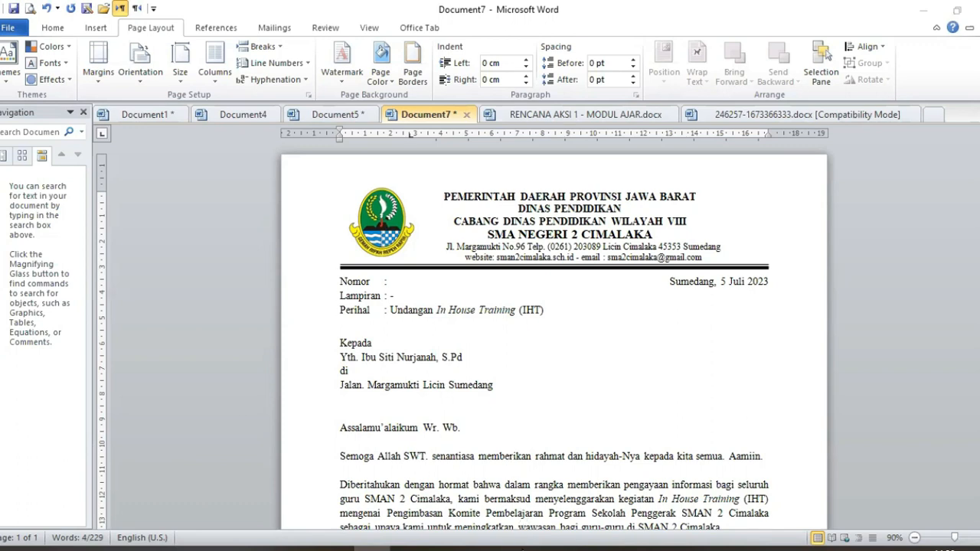
left_click(523, 549)
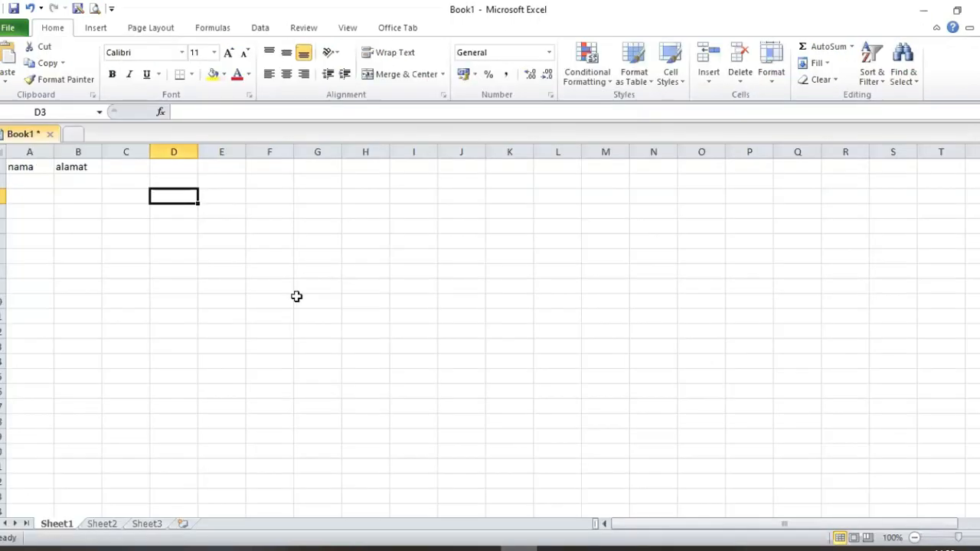
Step: Type the column headers panggilan, nama and alamat in A1:C1
left_click(26, 167)
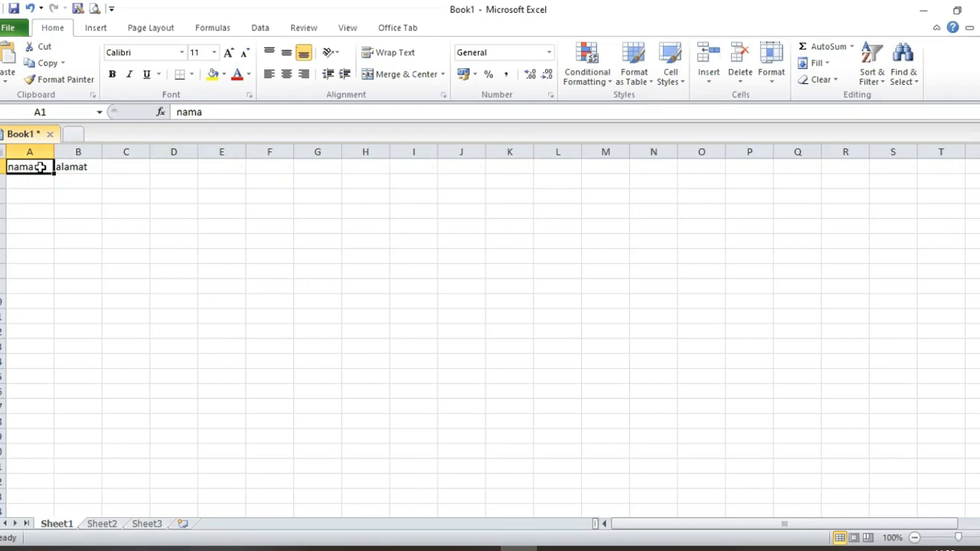
type("panggilan")
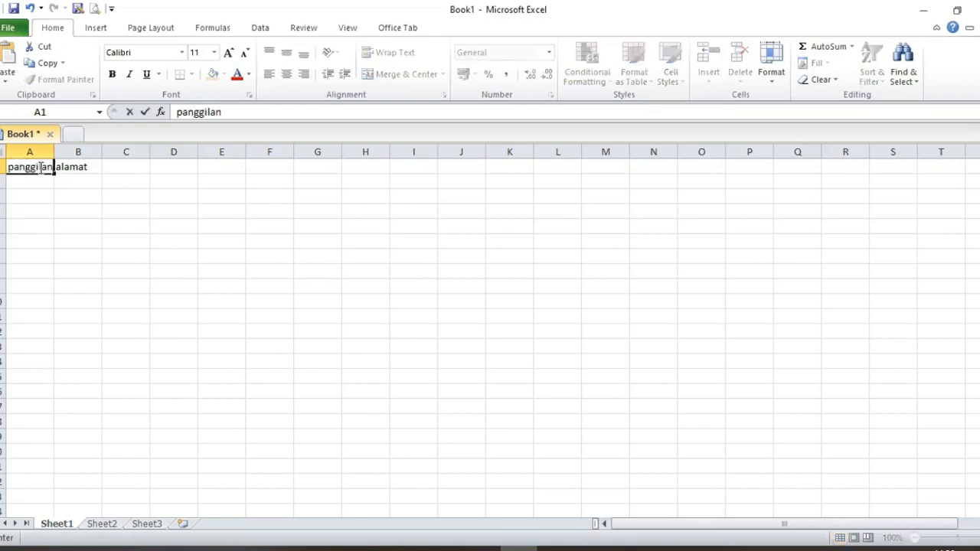
key("Tab")
type("nama")
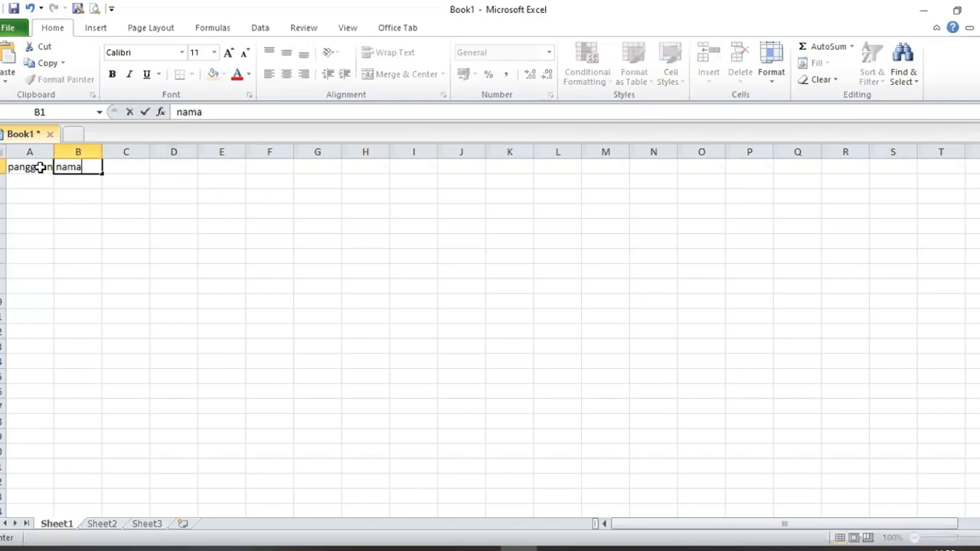
key("Tab")
type("alamat")
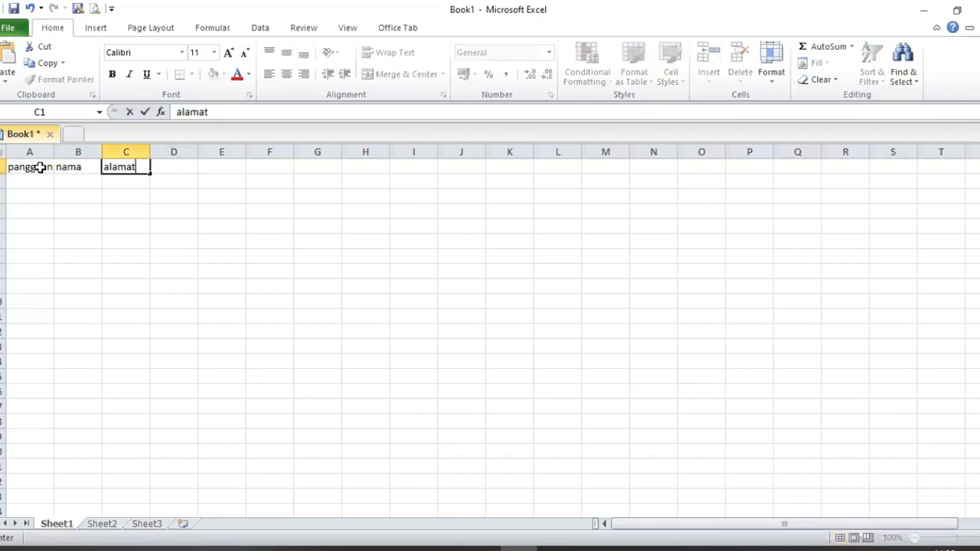
left_click(40, 167)
key("Return")
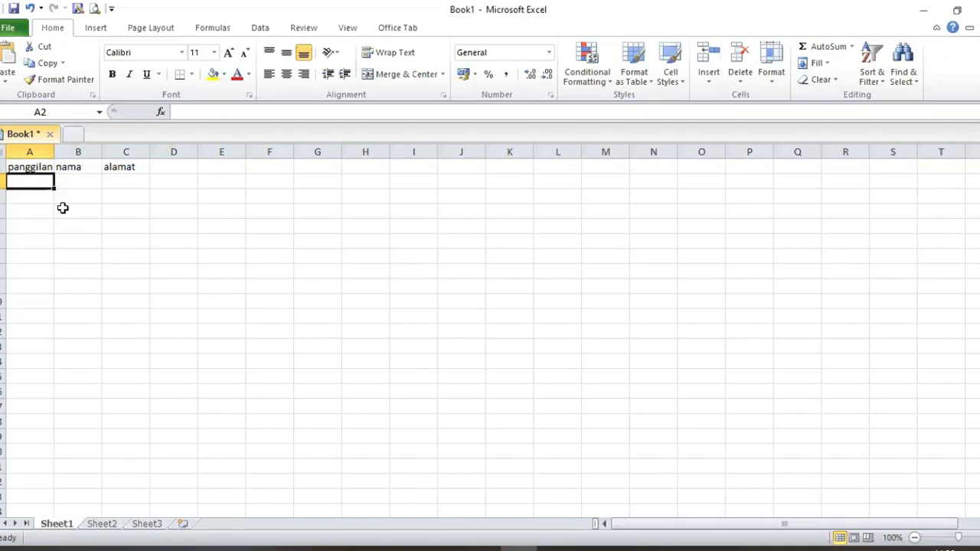
Step: Enter the first recipient in row 2: salutation Bapak, name with S.Pd degree, and address
type("Bapak")
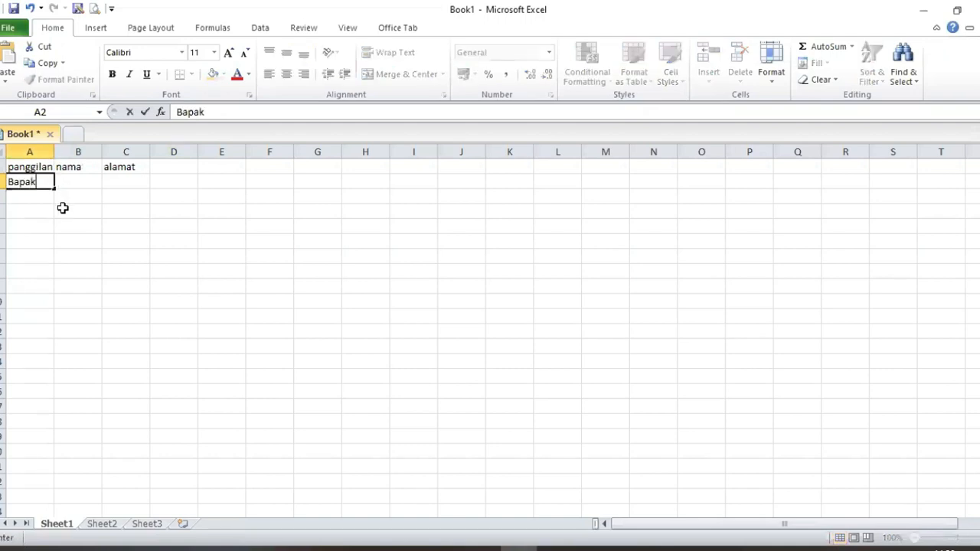
key("Tab")
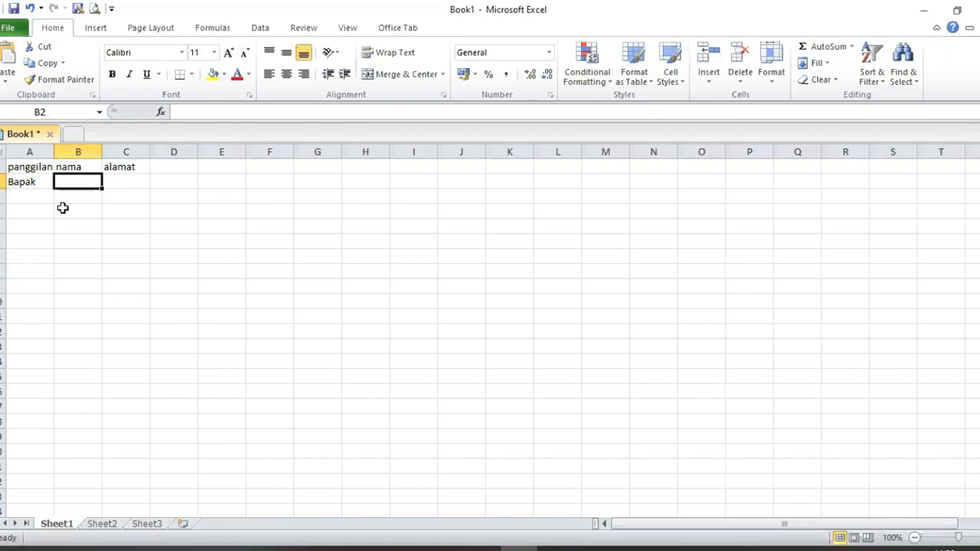
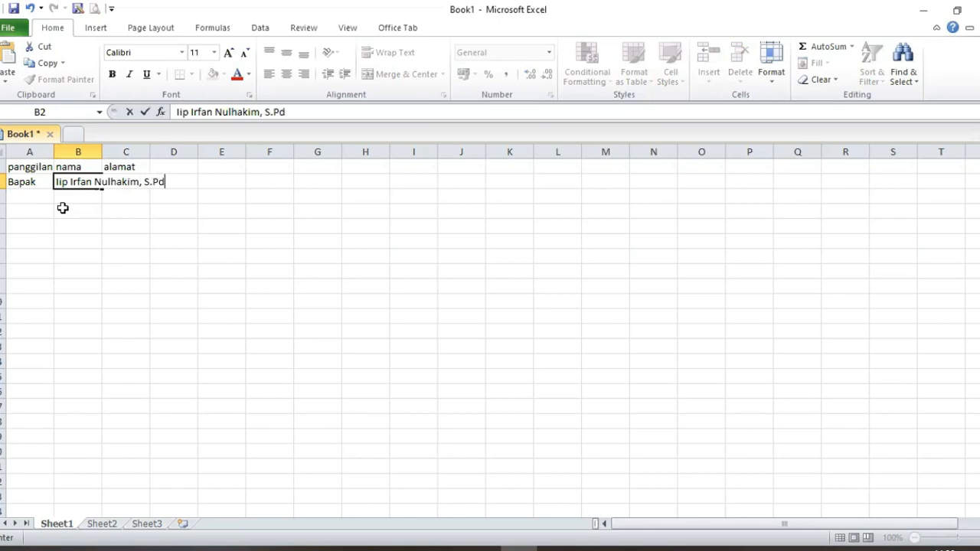
key("Tab")
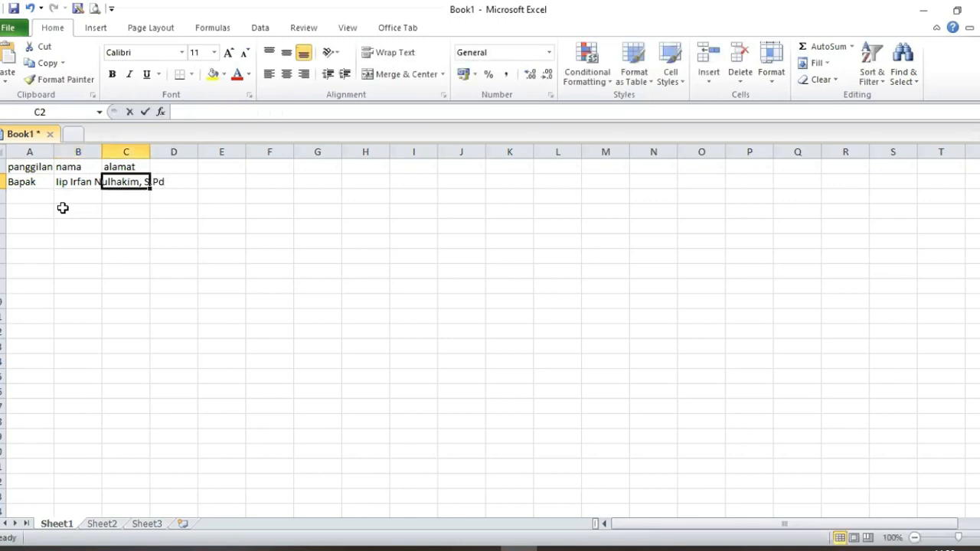
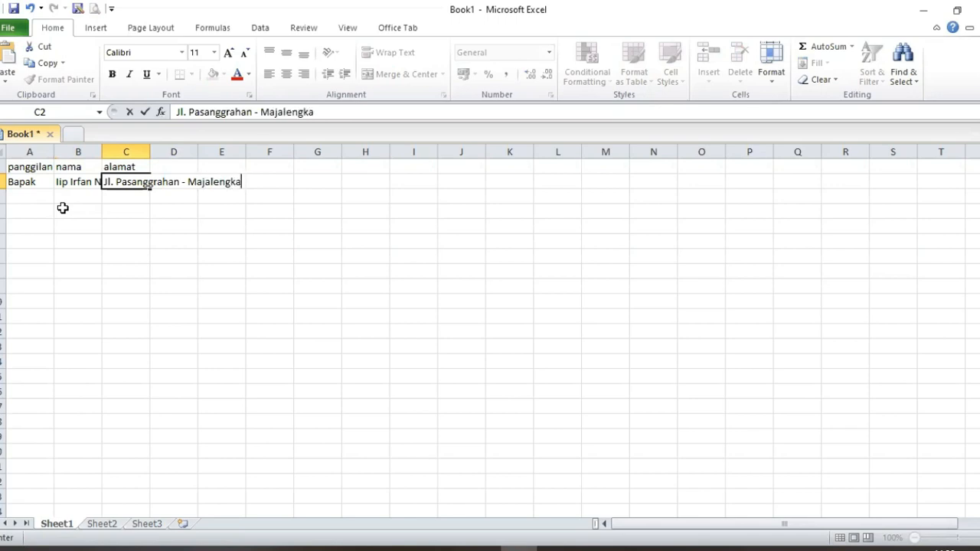
key("Return")
Step: Enter the second recipient in row 3: salutation Ibu, name with S.Pd degree, and address
type("Ibu")
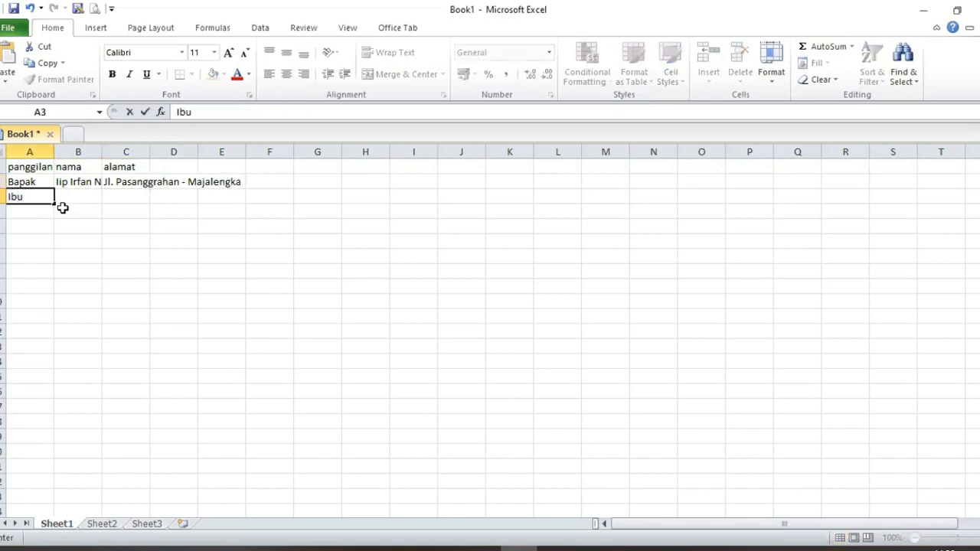
key("Tab")
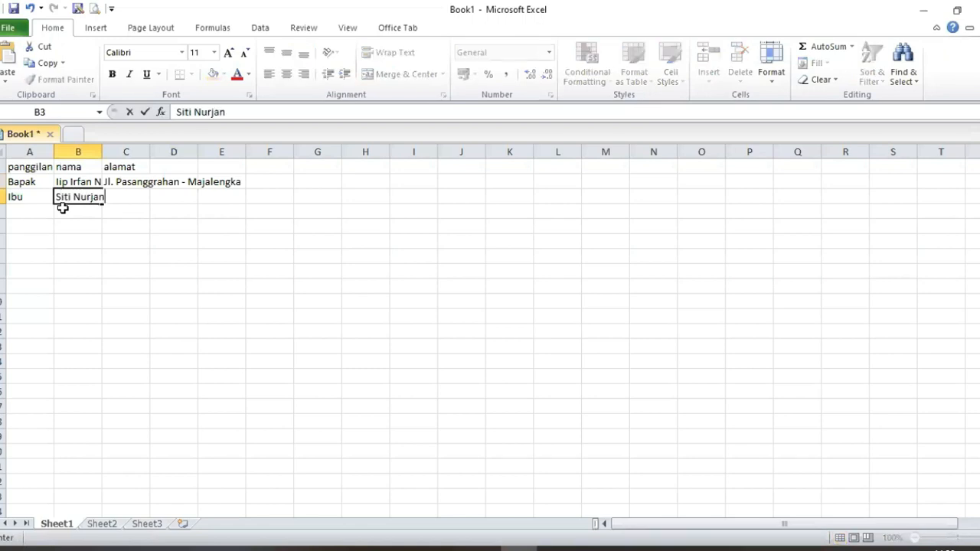
key("Tab")
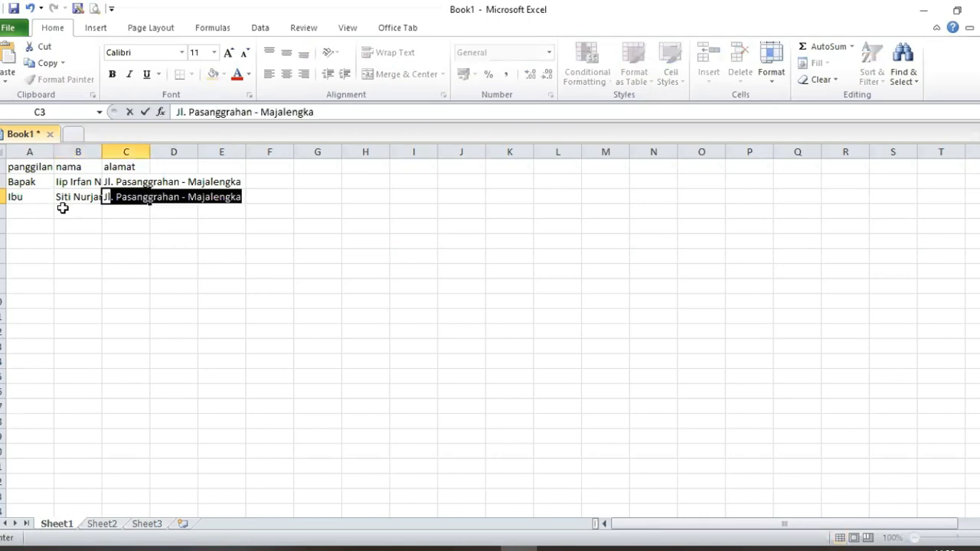
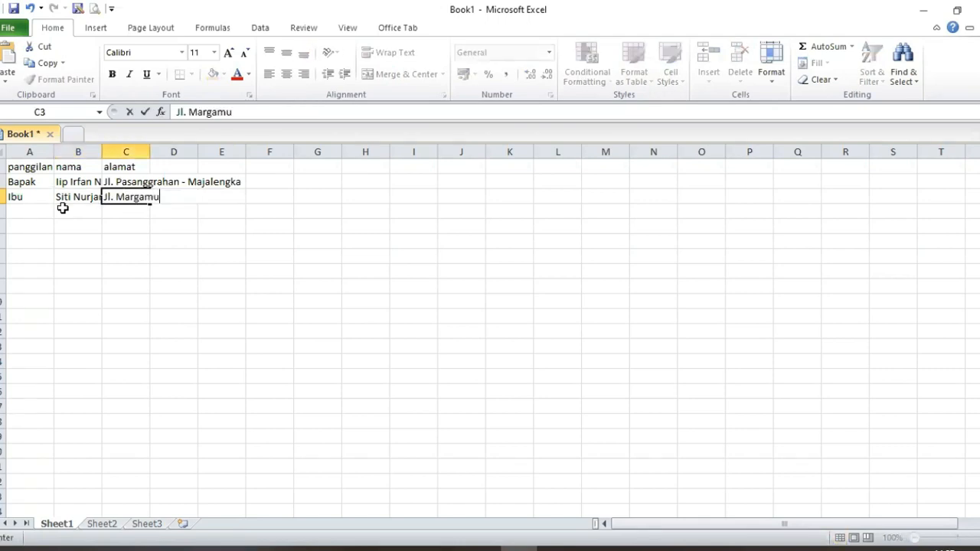
key("Return")
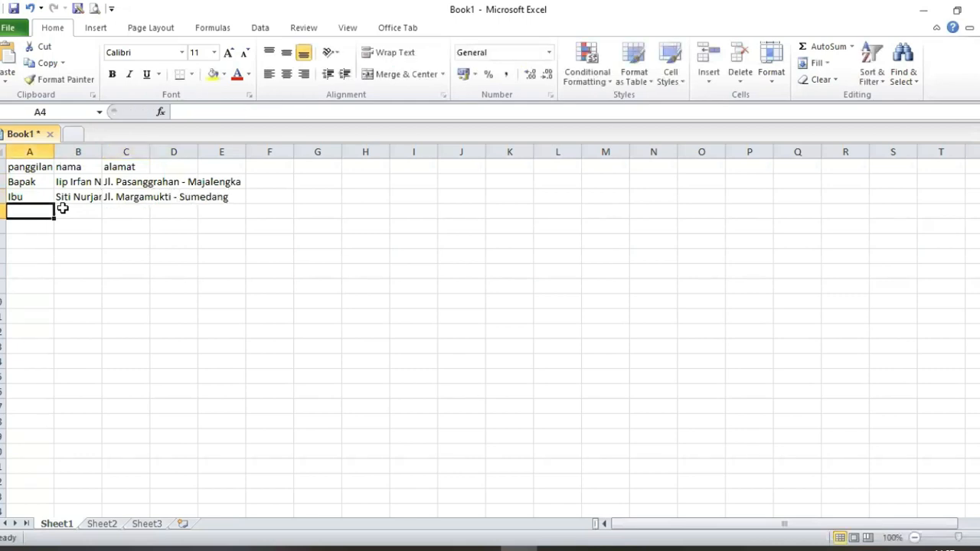
Step: Enter the third recipient in row 4 as Bapak with an S.Kom name and address, then select A2:A4
type("apak")
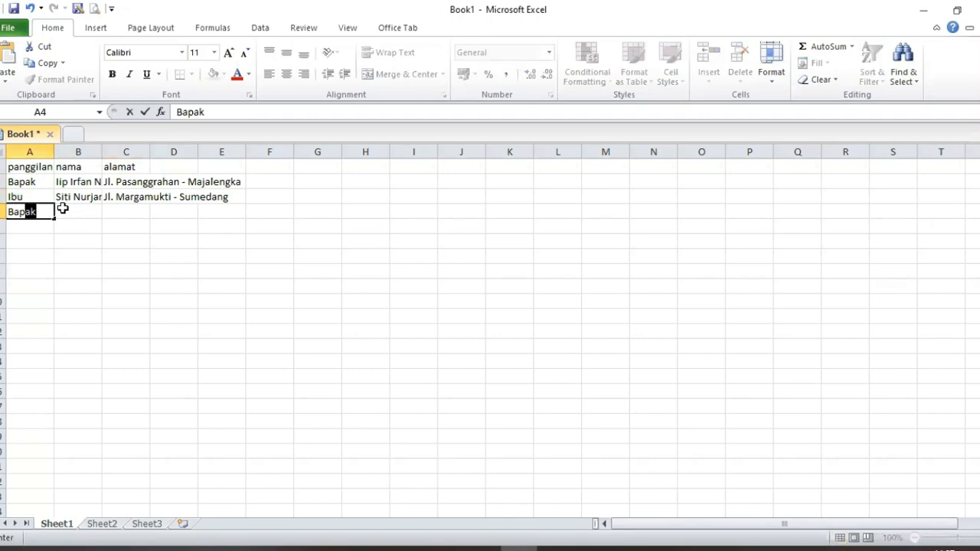
key("Tab")
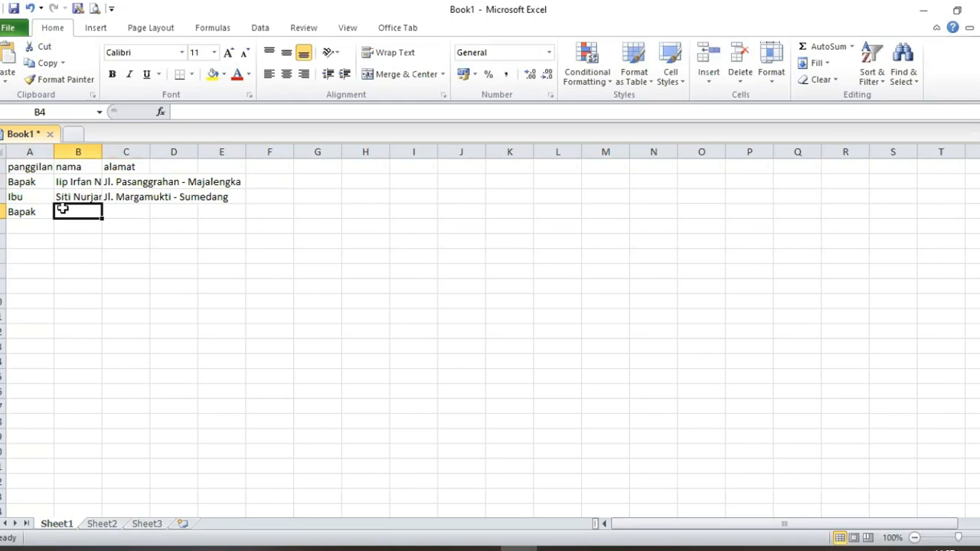
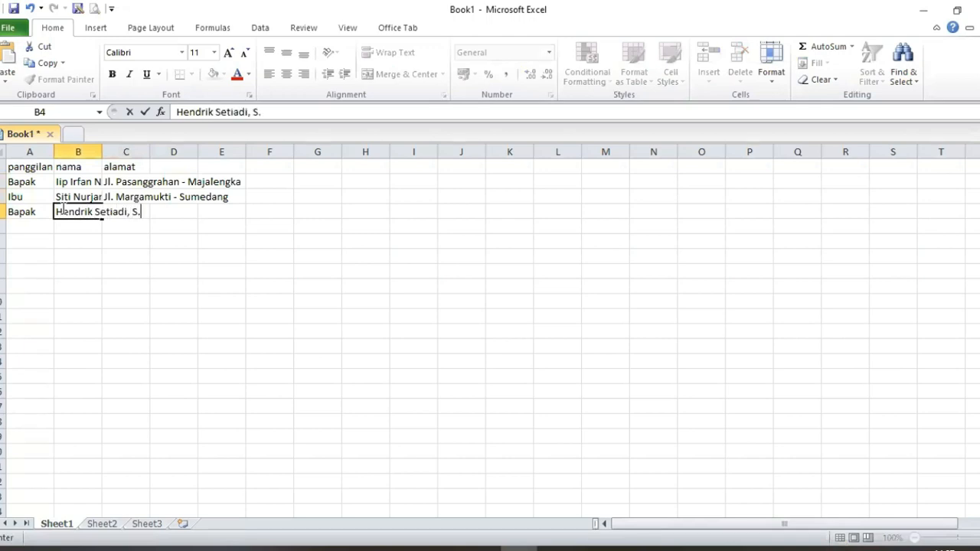
type("Kom")
key("Tab")
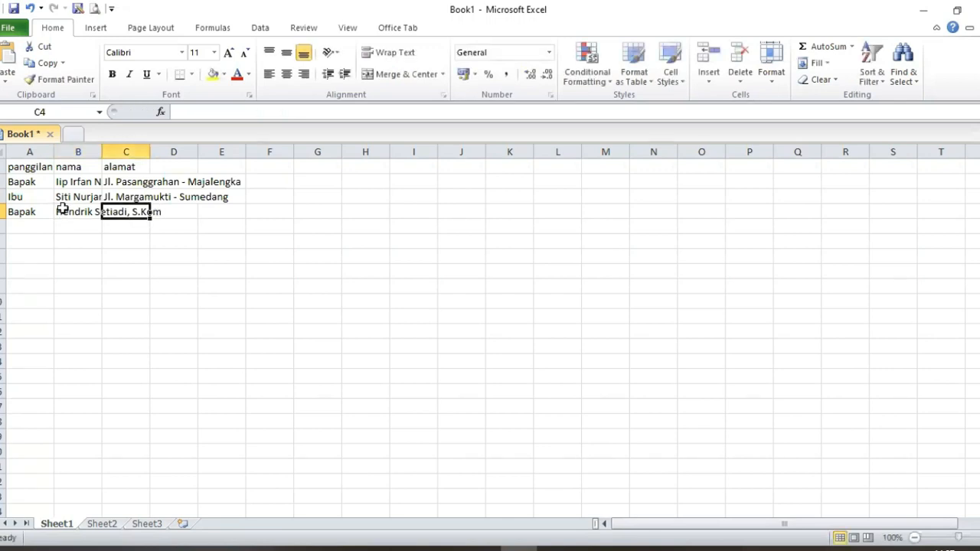
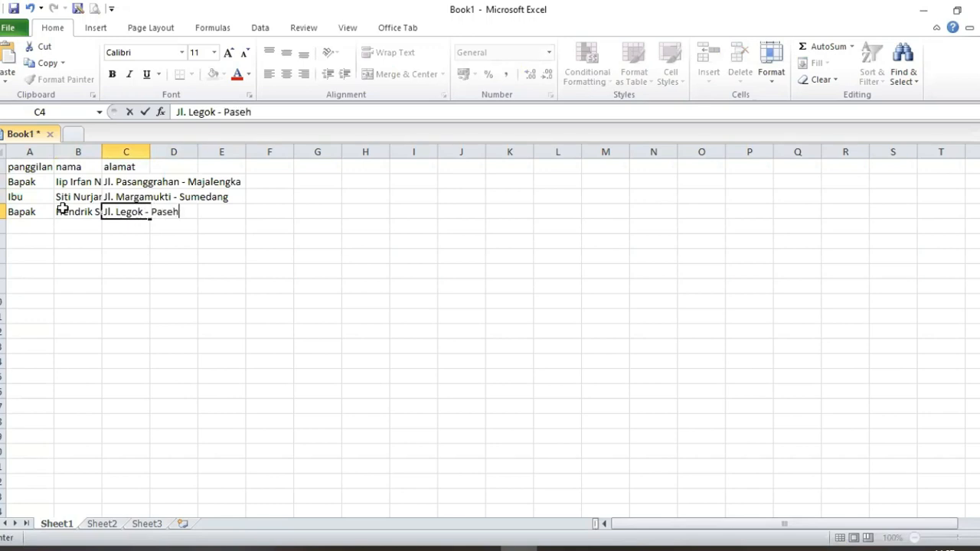
key("Return")
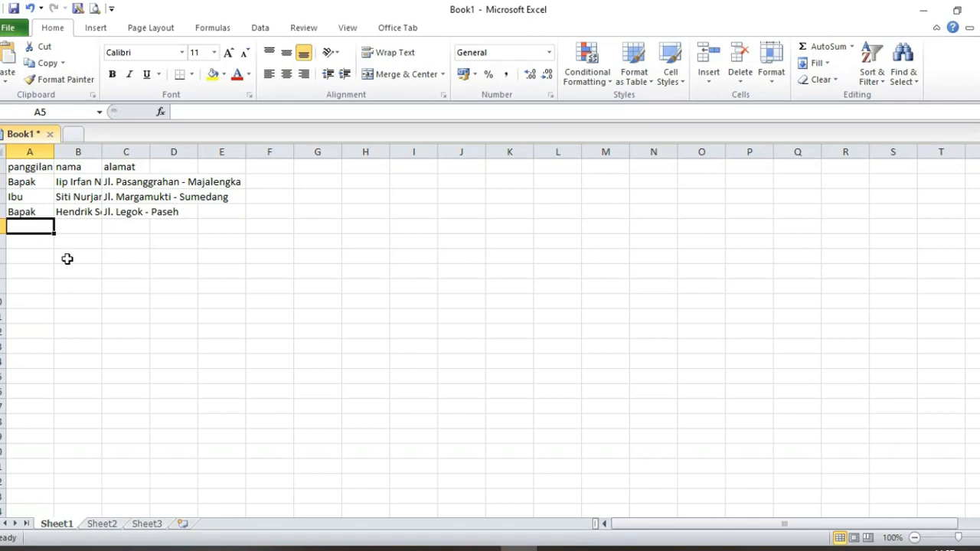
left_click(17, 211)
left_click_drag(17, 212, 15, 186)
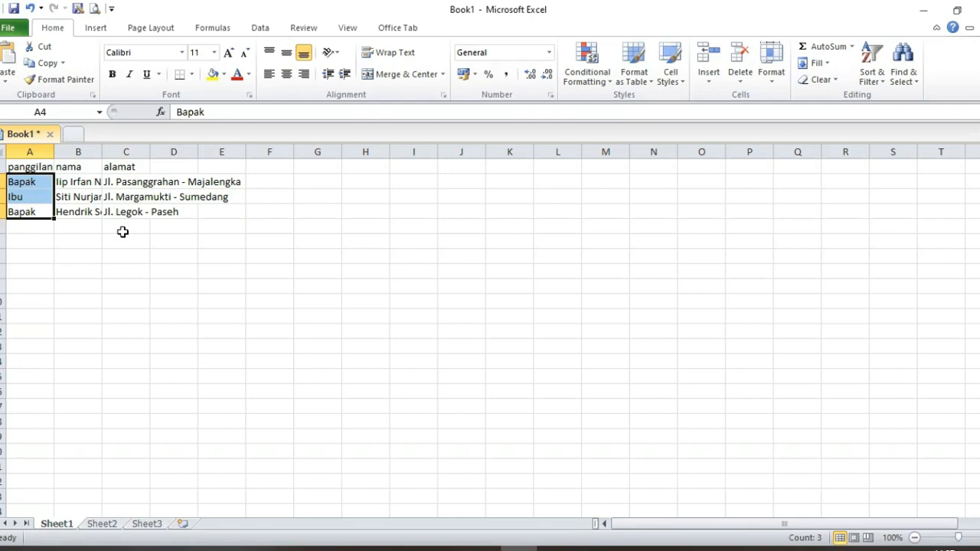
Step: Save the workbook as sumber_data_undangan.xlsx with Ctrl+S
key("ctrl+s")
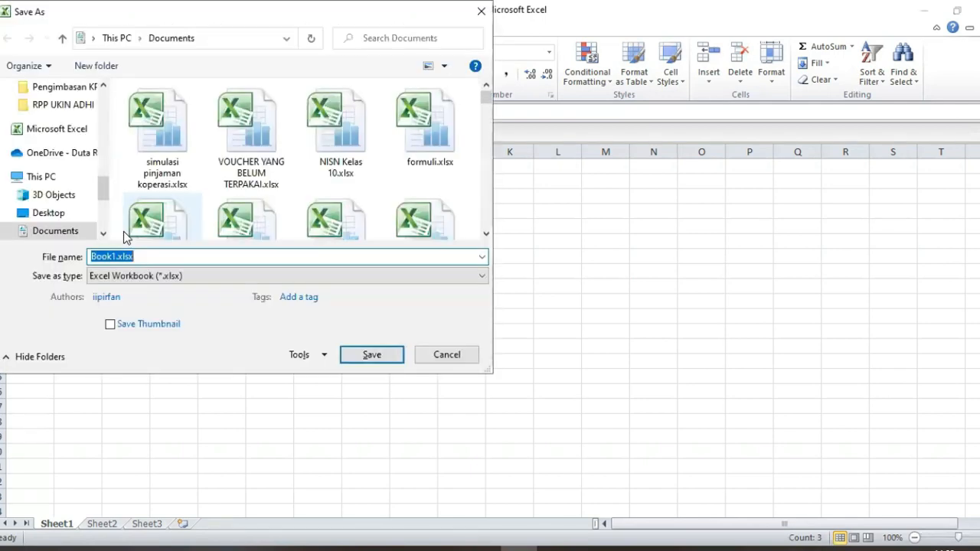
type("s")
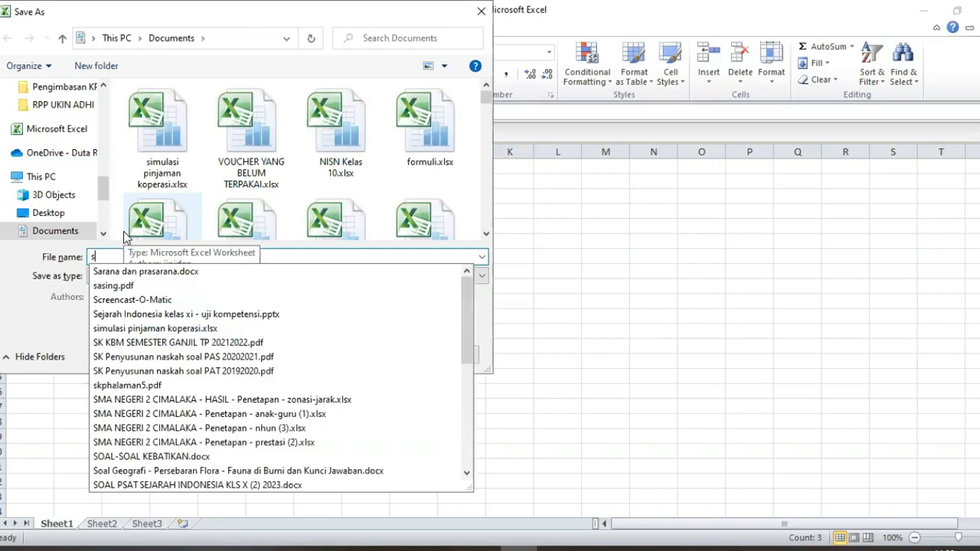
type("umber_data")
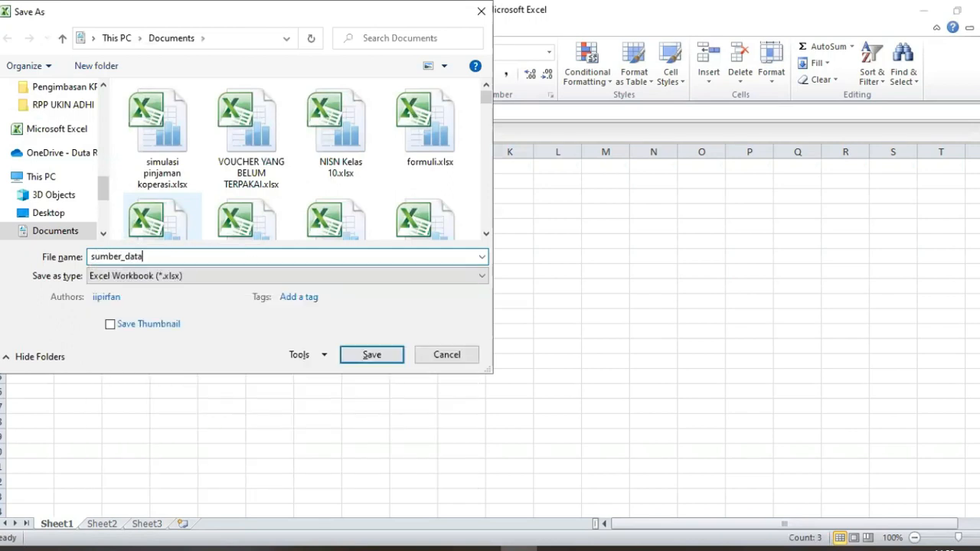
type("_undangan")
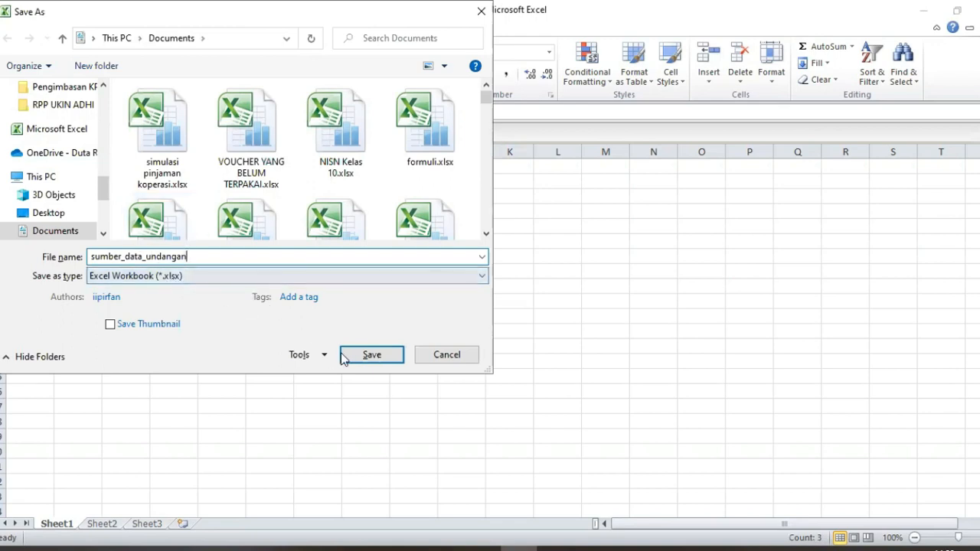
left_click(379, 356)
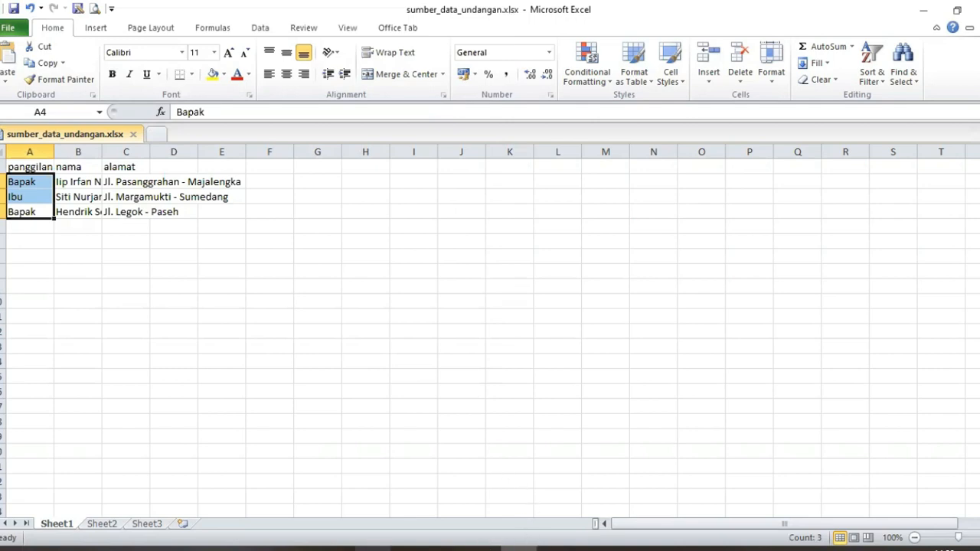
Step: Switch to Document7 and choose Mailings > Select Recipients > Use Existing List
mouse_move(371, 548)
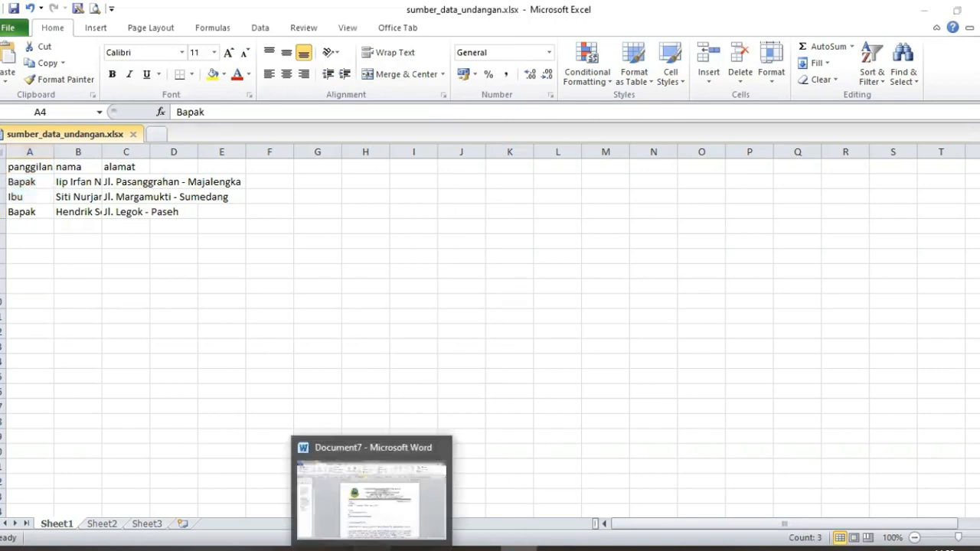
left_click(371, 490)
left_click(462, 357)
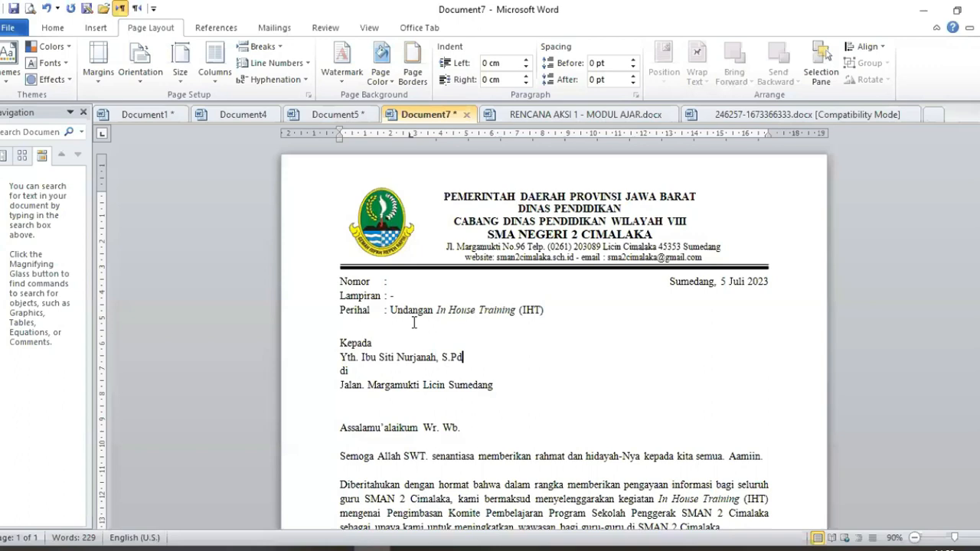
left_click(276, 29)
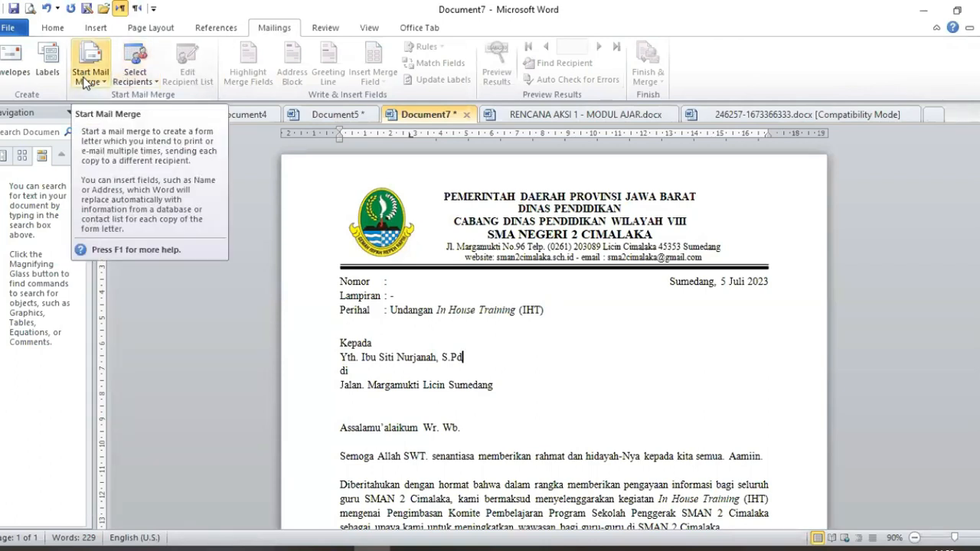
left_click(140, 83)
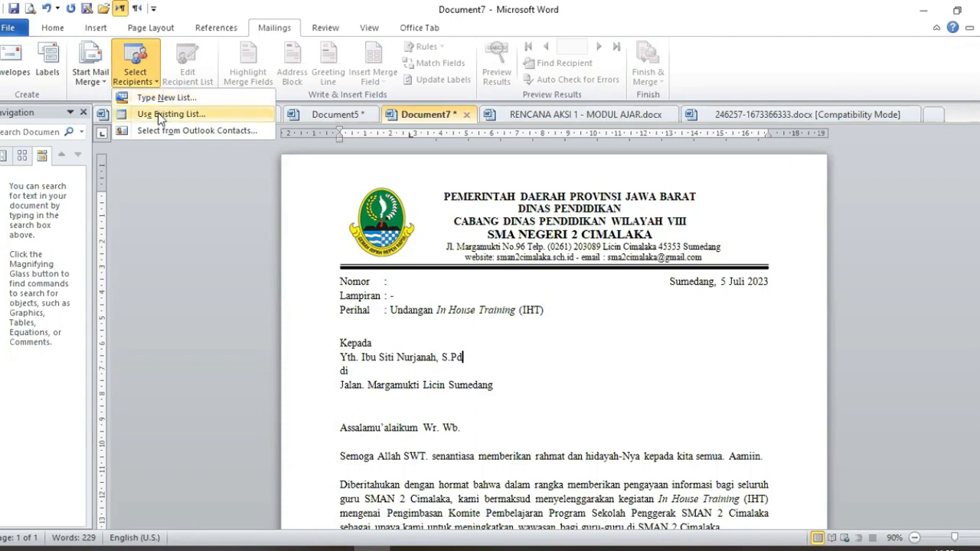
left_click(157, 113)
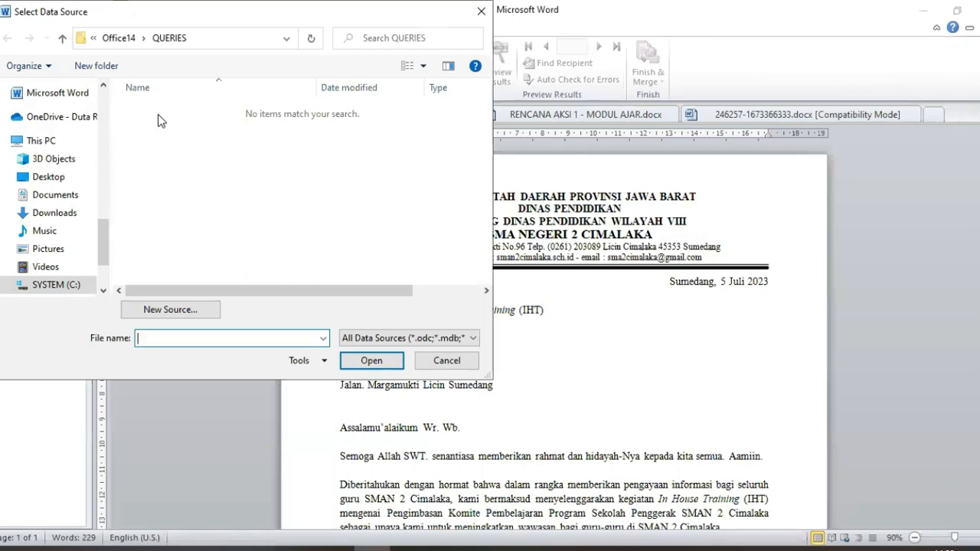
Step: Open sumber_data_undangan from Documents and use its Sheet1$ table, with headers, as recipients
left_click(60, 198)
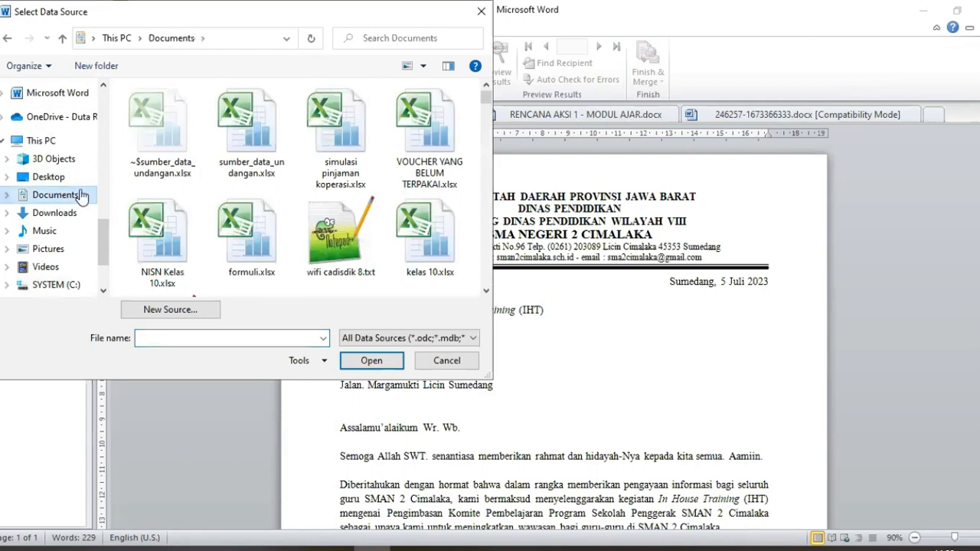
left_click(255, 138)
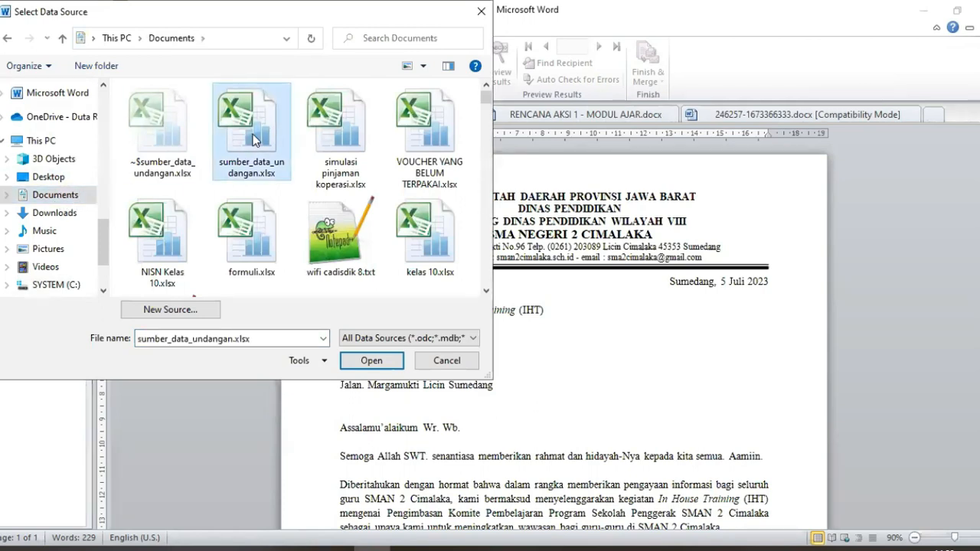
left_click(365, 361)
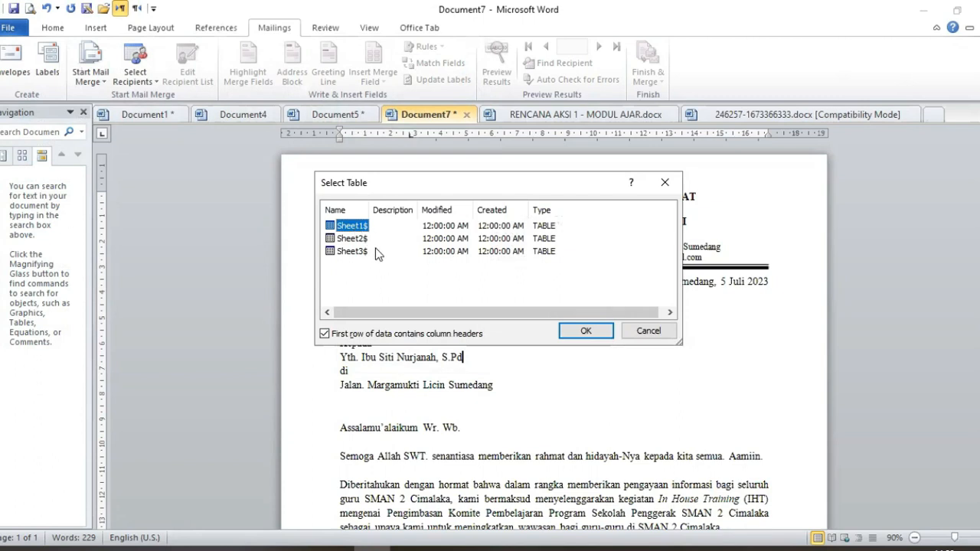
left_click(353, 253)
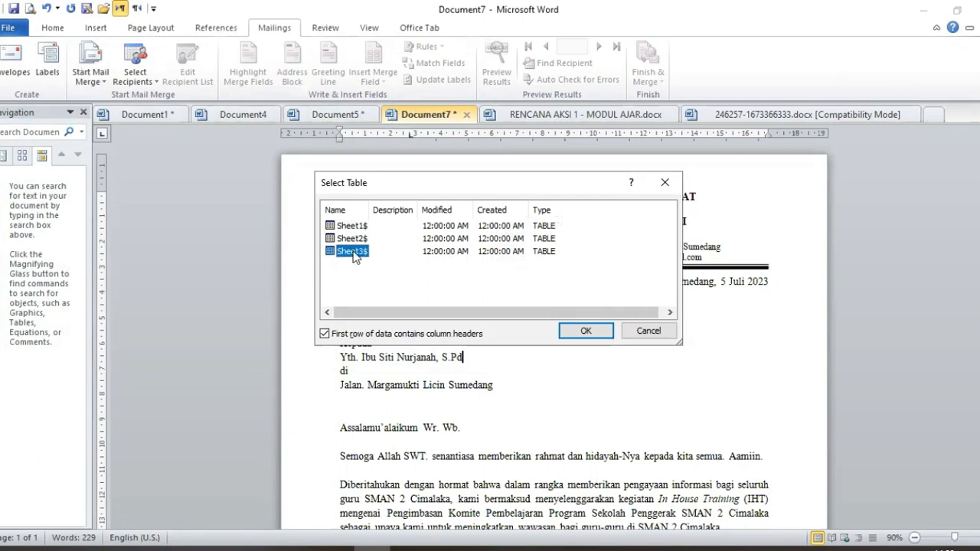
left_click(355, 229)
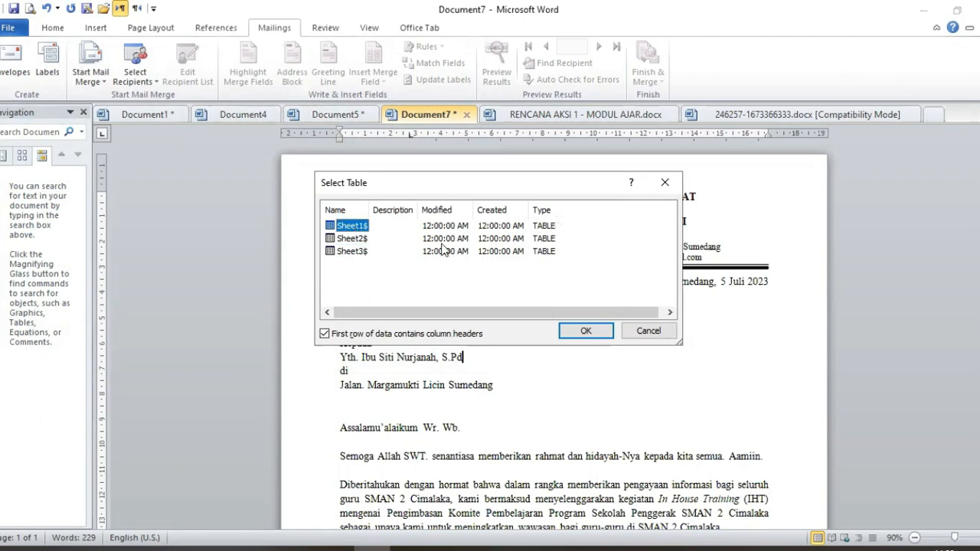
left_click(584, 333)
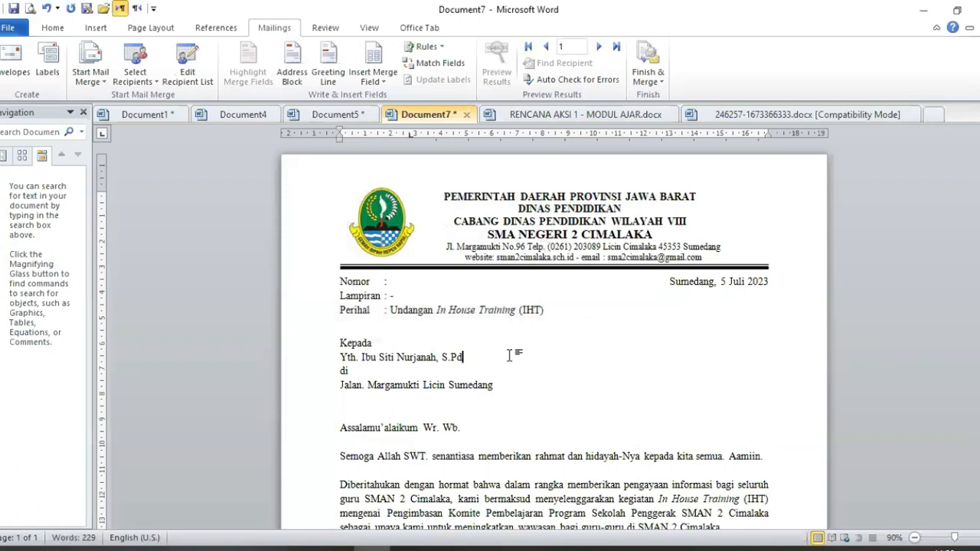
Step: Replace Ibu, the name and the address line with the «panggilan», «nama» and «alamat» merge fields
double_click(369, 357)
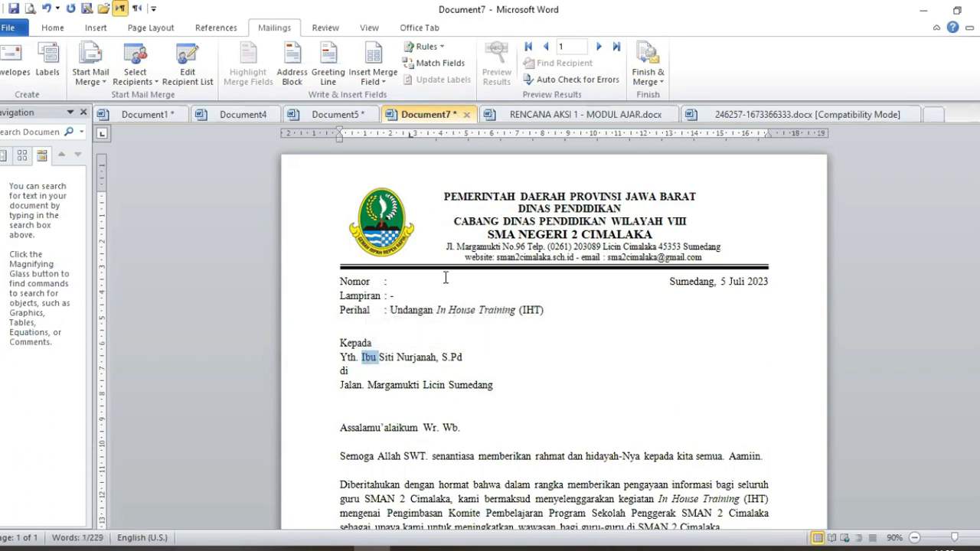
left_click(374, 79)
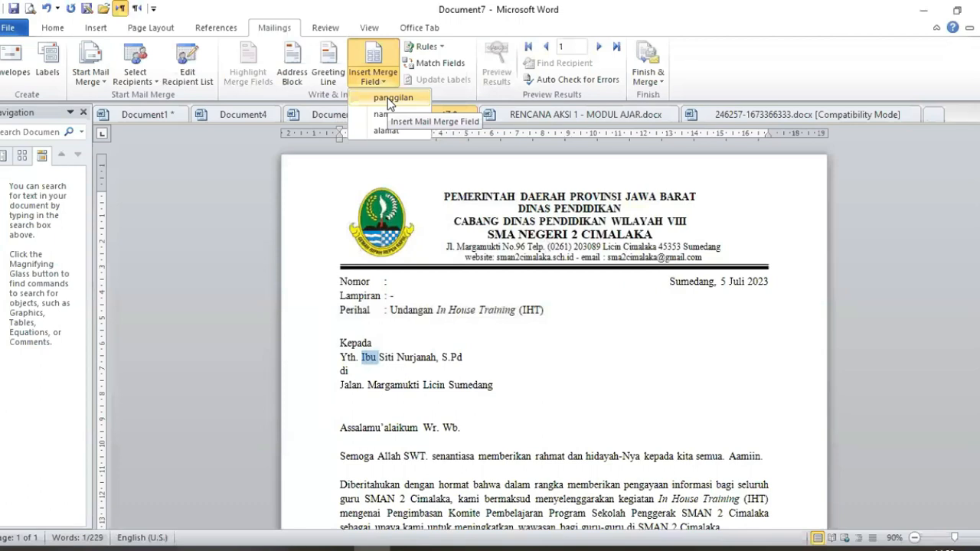
left_click(387, 98)
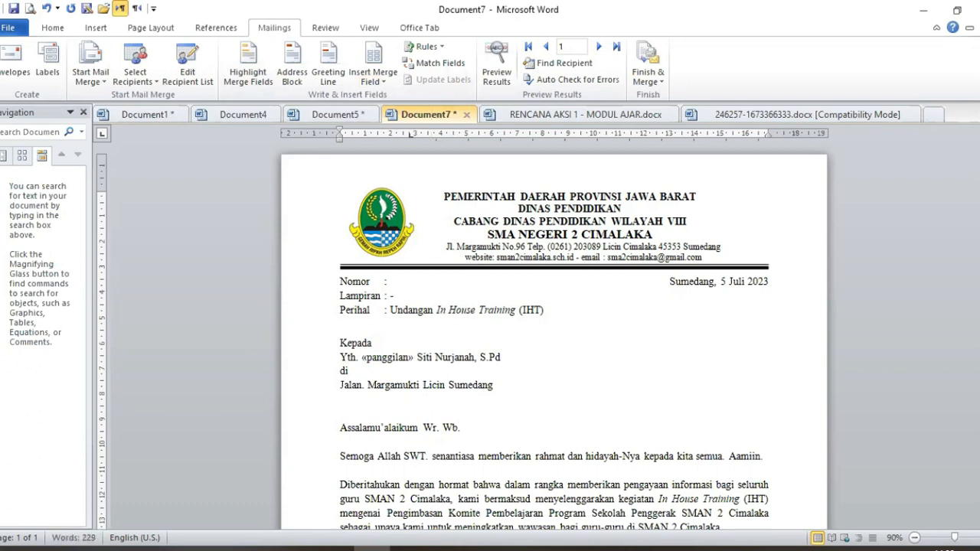
key("ctrl+shift+Right")
key("ctrl+shift+Right")
key("ctrl+shift+Right")
key("ctrl+shift+Right")
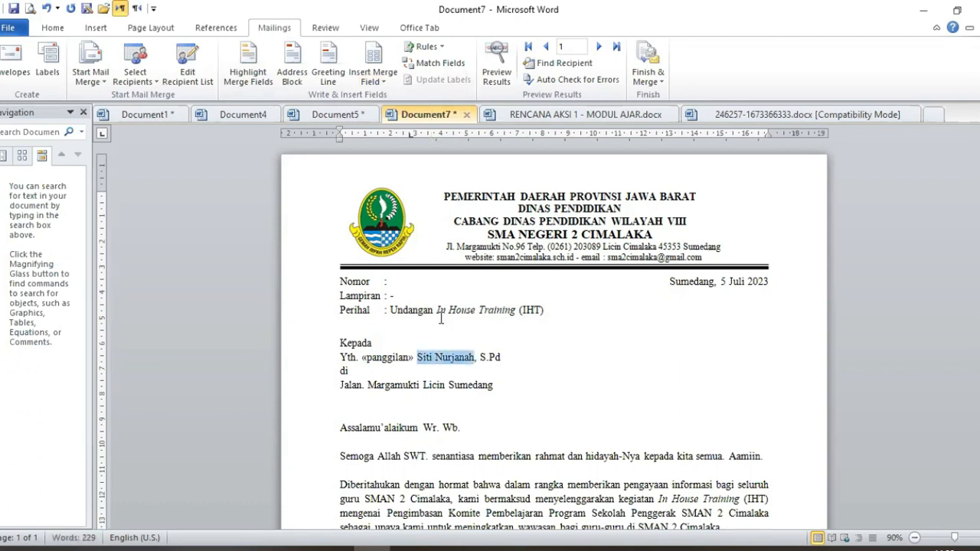
key("shift+Right")
key("shift+Right")
key("shift+Right")
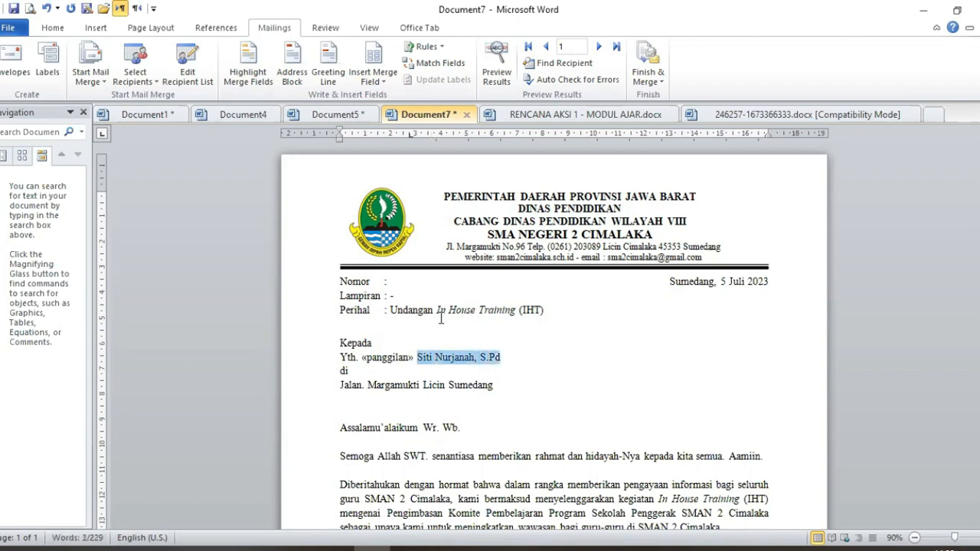
left_click(378, 82)
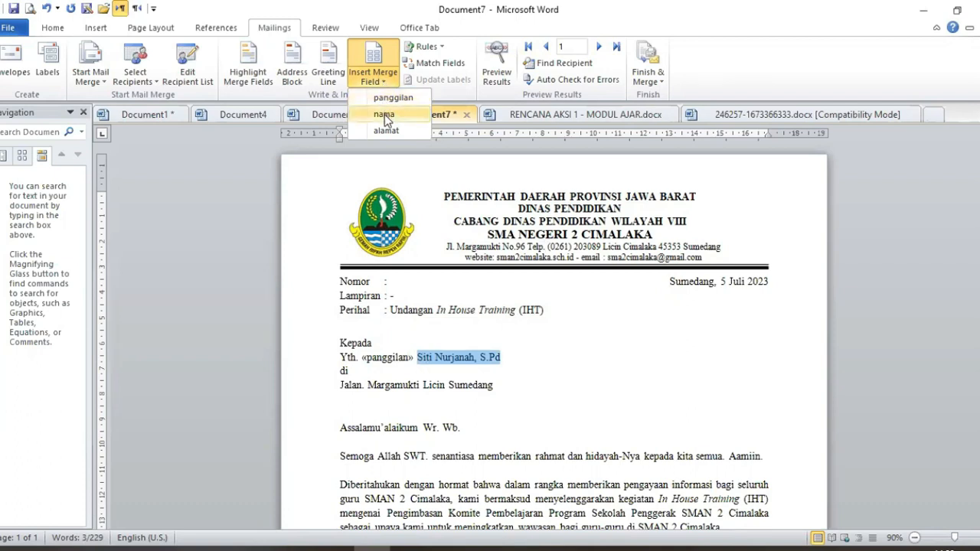
left_click(385, 115)
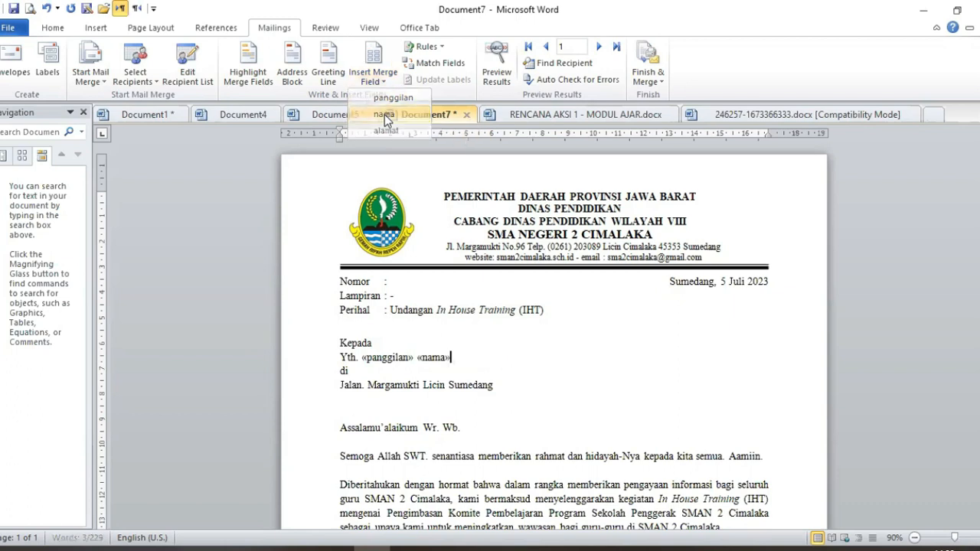
left_click_drag(337, 382, 498, 385)
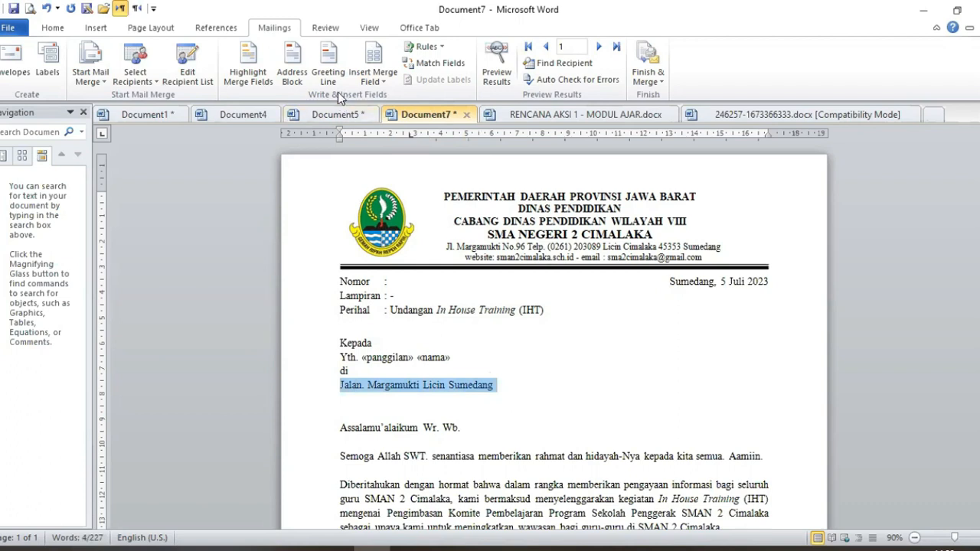
left_click(372, 79)
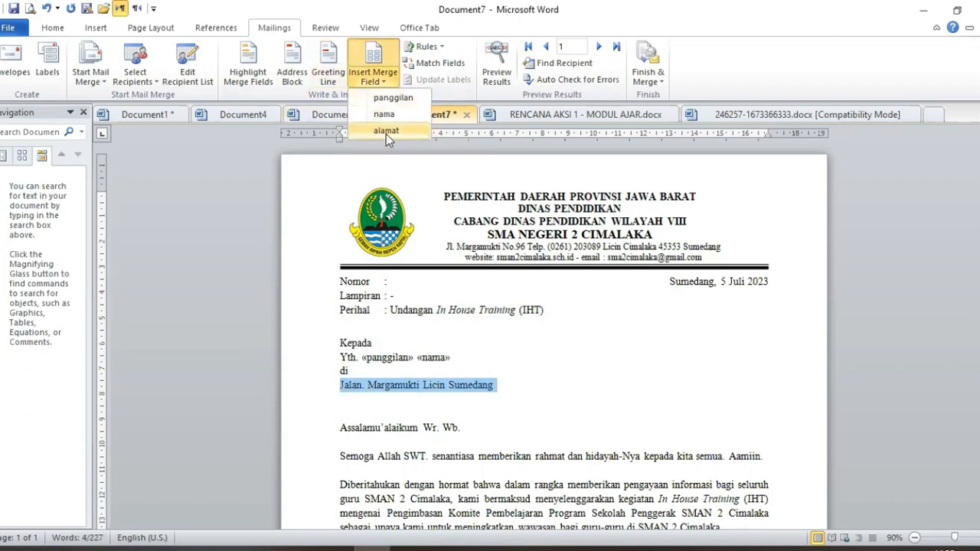
left_click(386, 131)
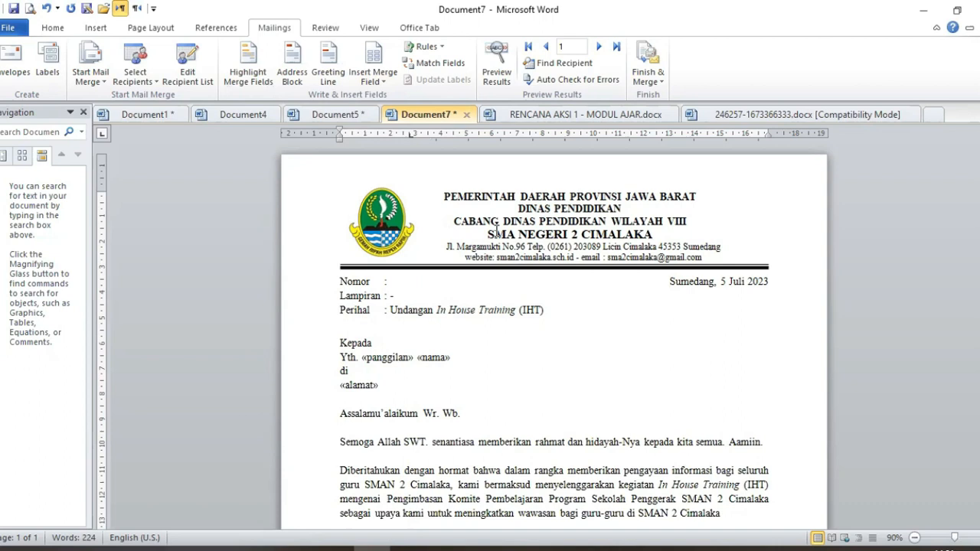
Step: Turn on Preview Results and step through the records to the last one, record 3
left_click(489, 56)
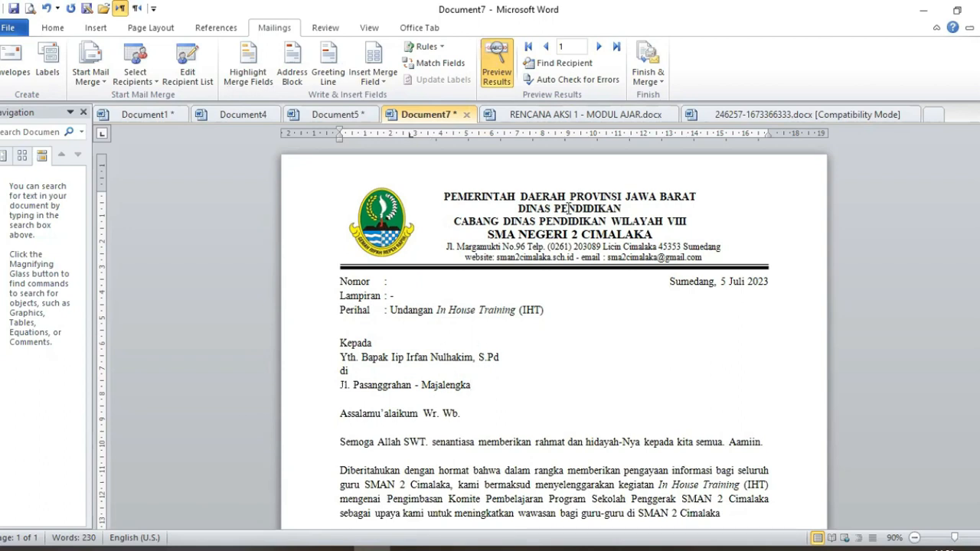
left_click(567, 48)
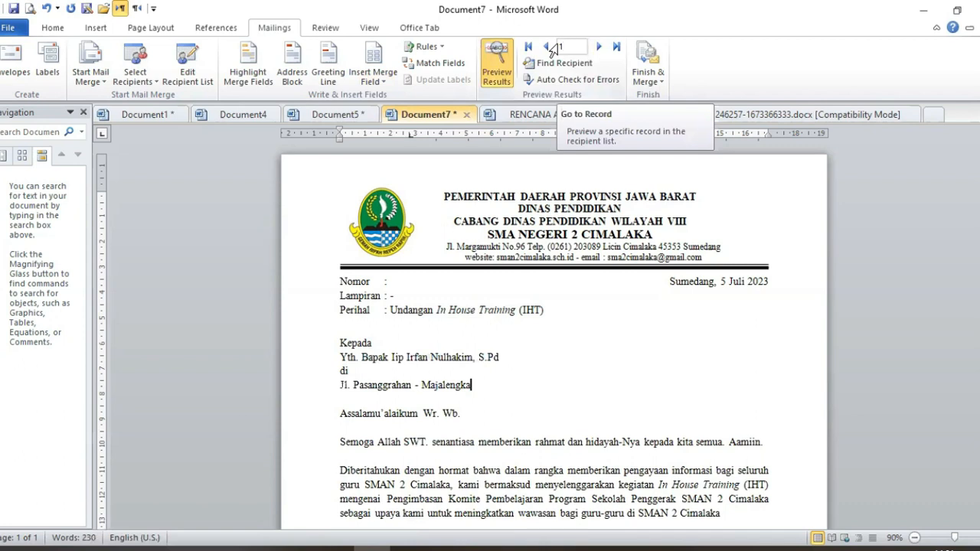
left_click(598, 47)
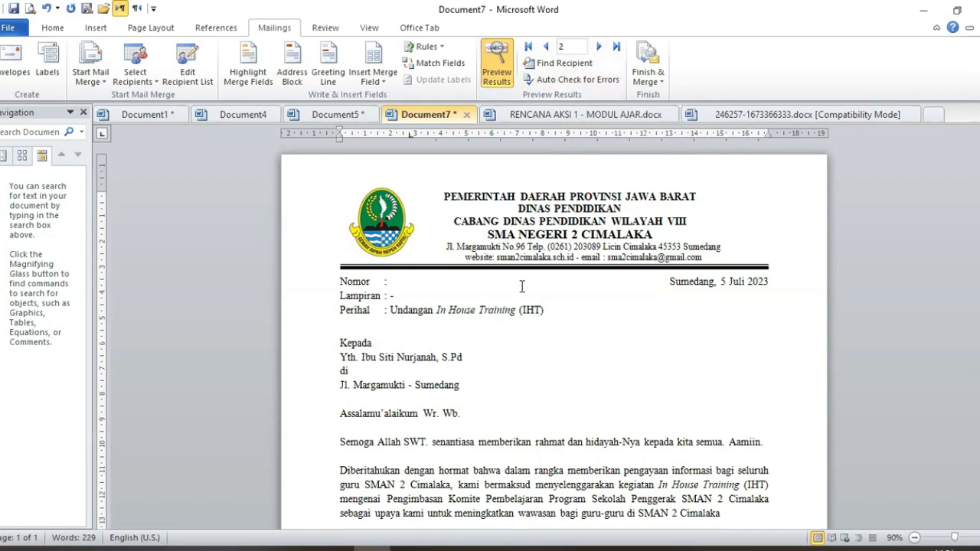
left_click(616, 48)
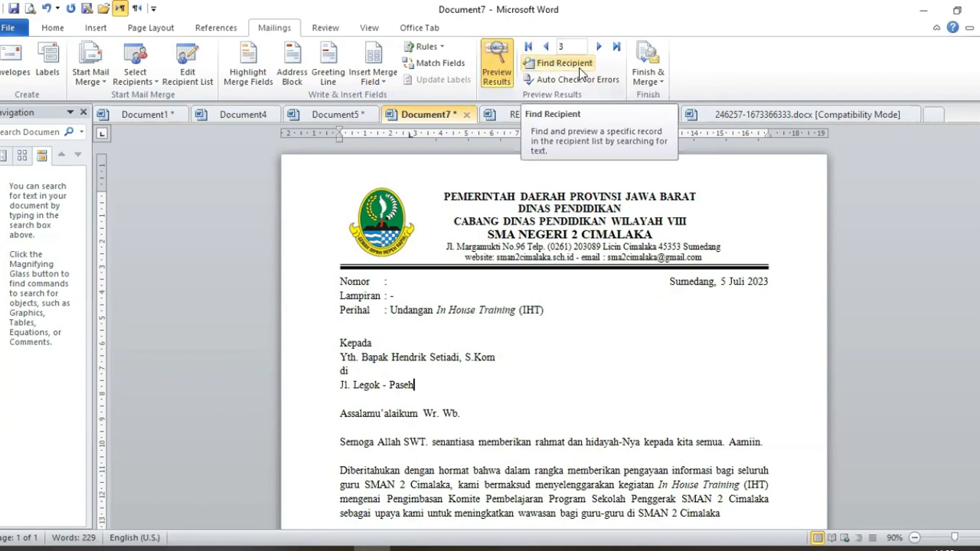
left_click(656, 76)
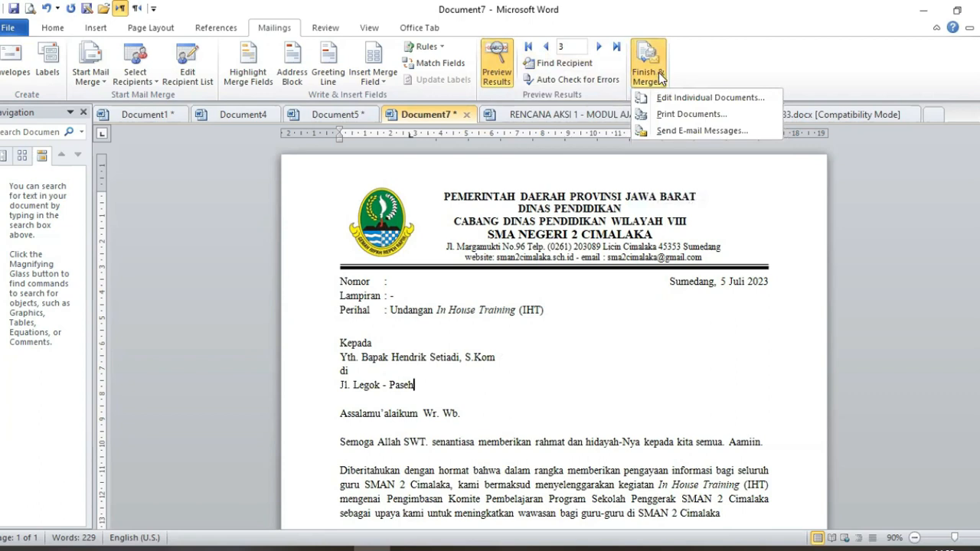
Step: Print the merged letter for the current record only through Finish & Merge > Print Documents
left_click(686, 115)
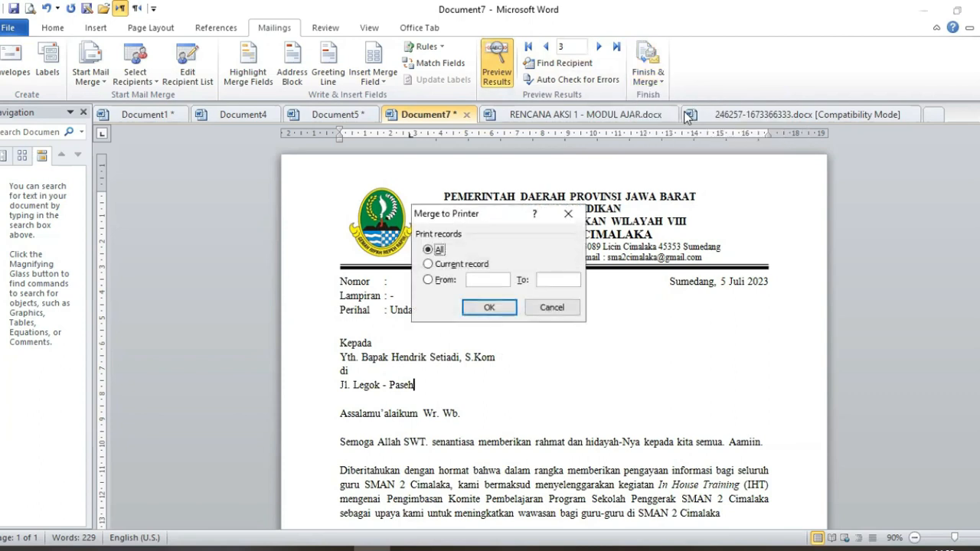
left_click(448, 269)
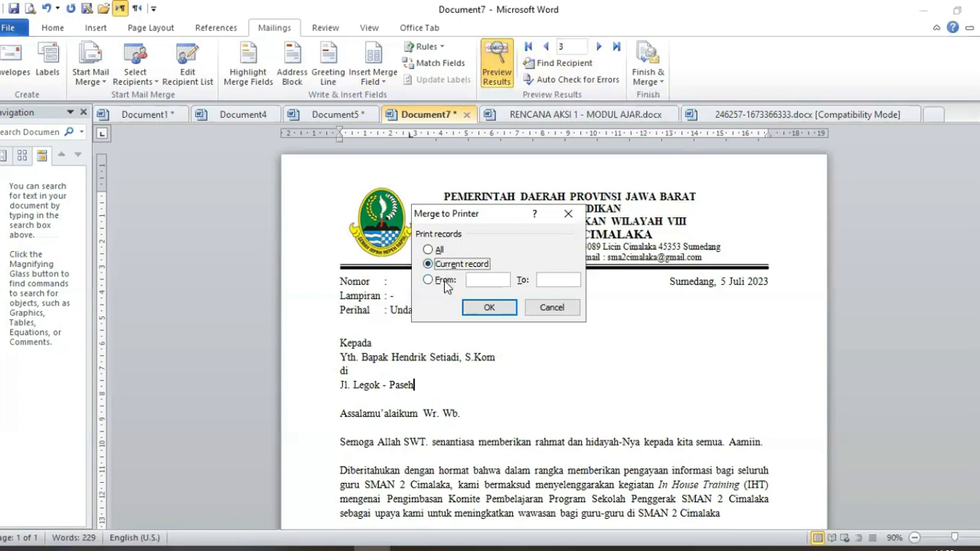
left_click(444, 281)
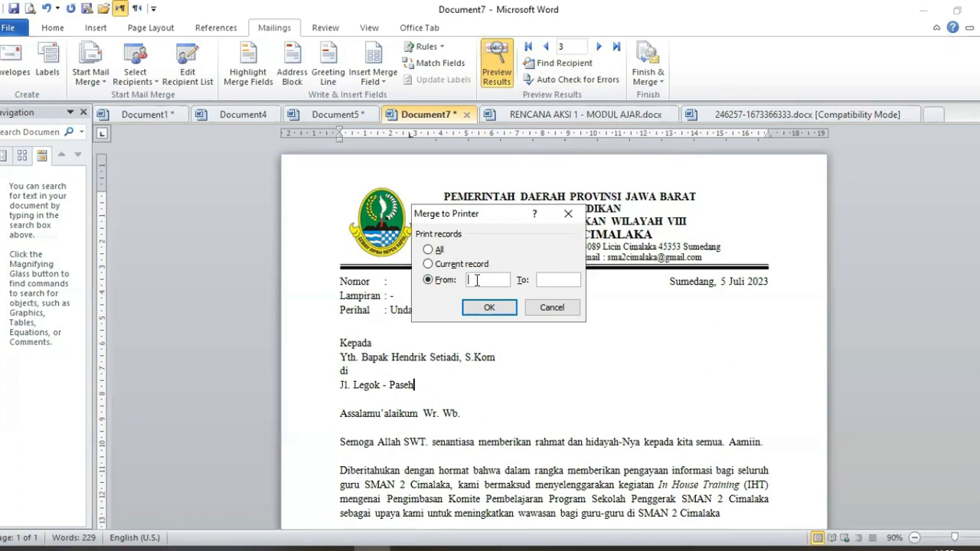
type("1")
left_click(558, 278)
type("50")
left_click(447, 267)
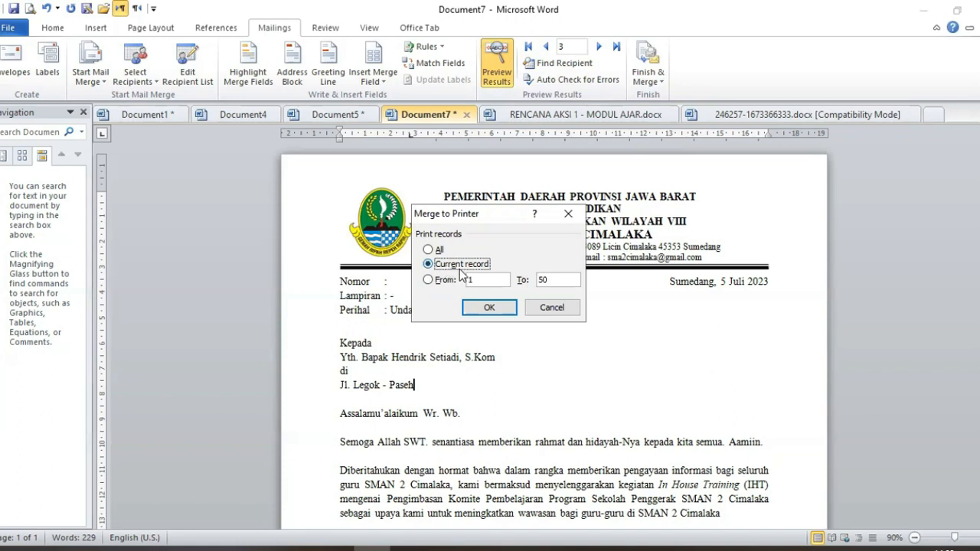
left_click(436, 250)
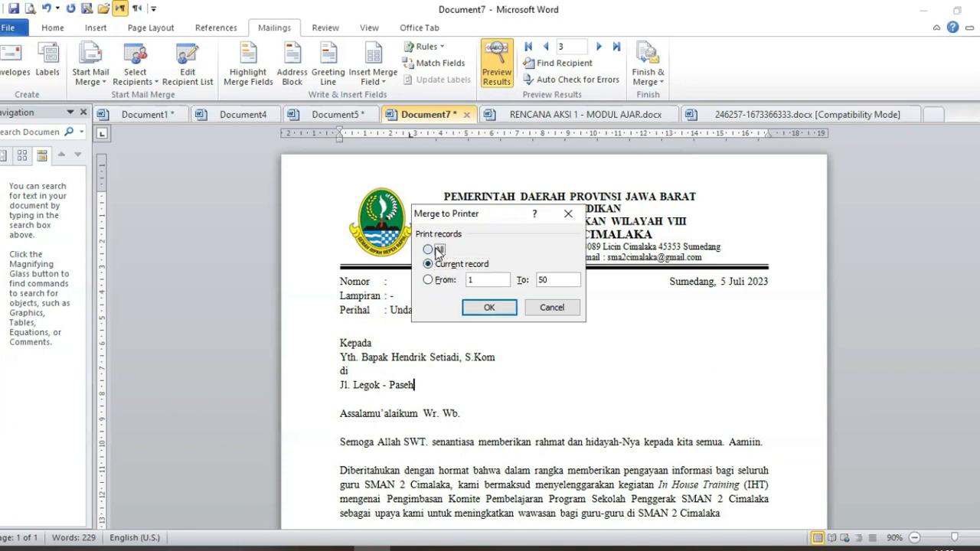
left_click(437, 266)
left_click(493, 309)
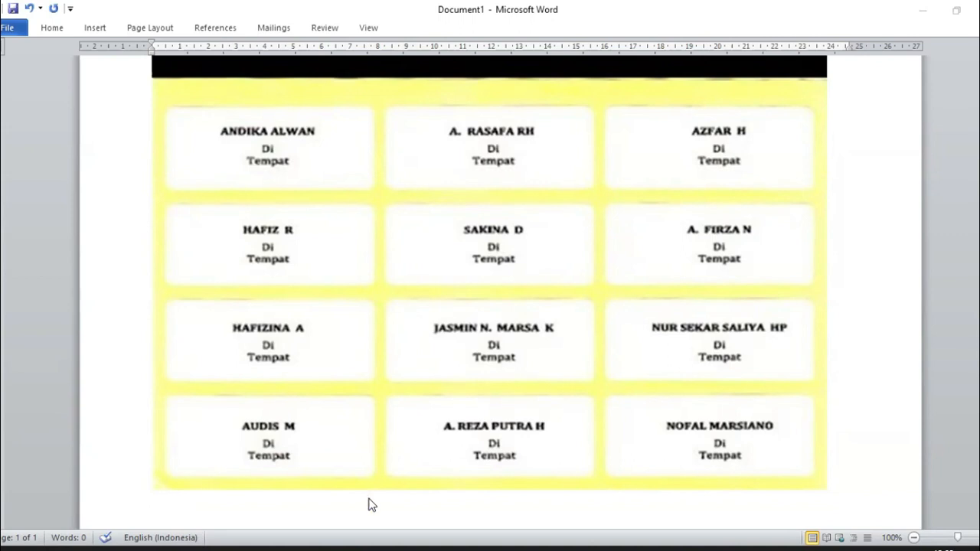
mouse_move(333, 549)
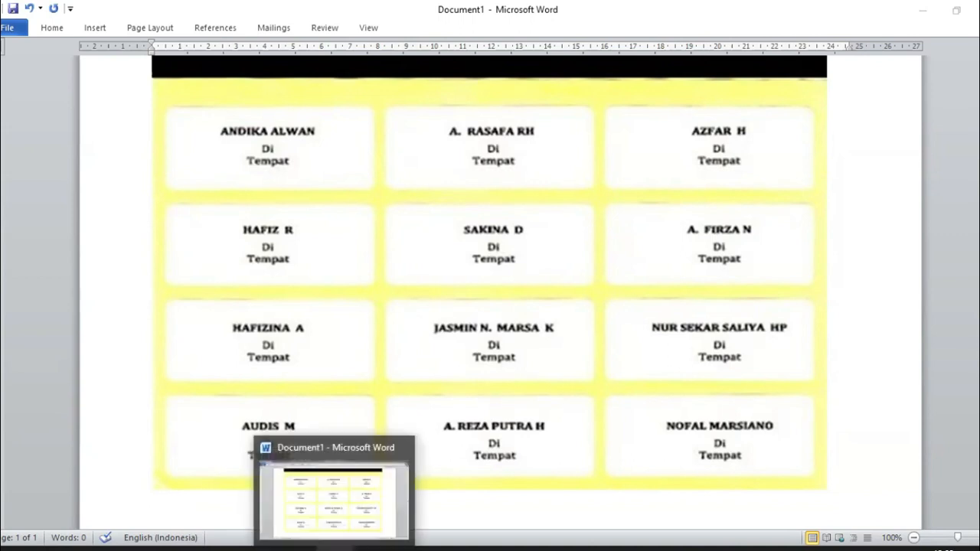
mouse_move(115, 548)
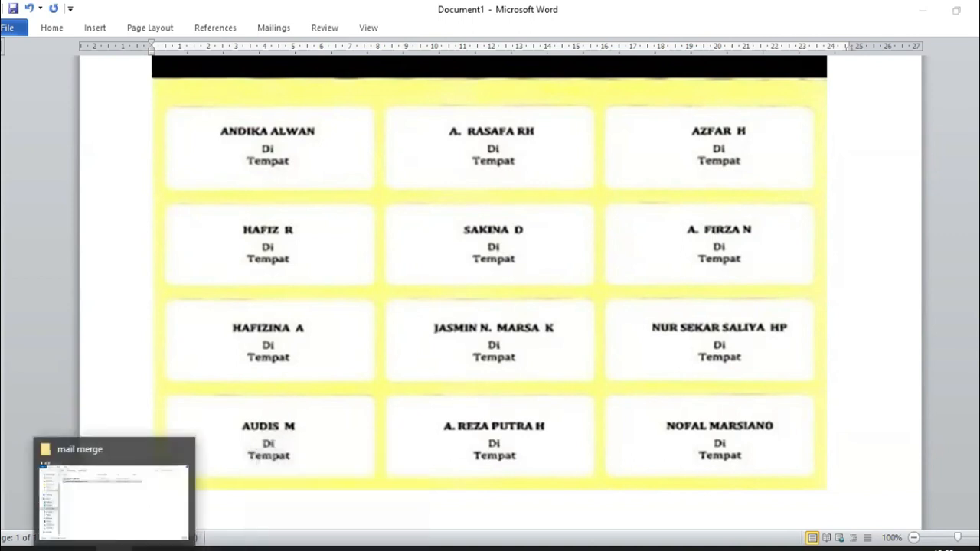
left_click(120, 505)
double_click(280, 99)
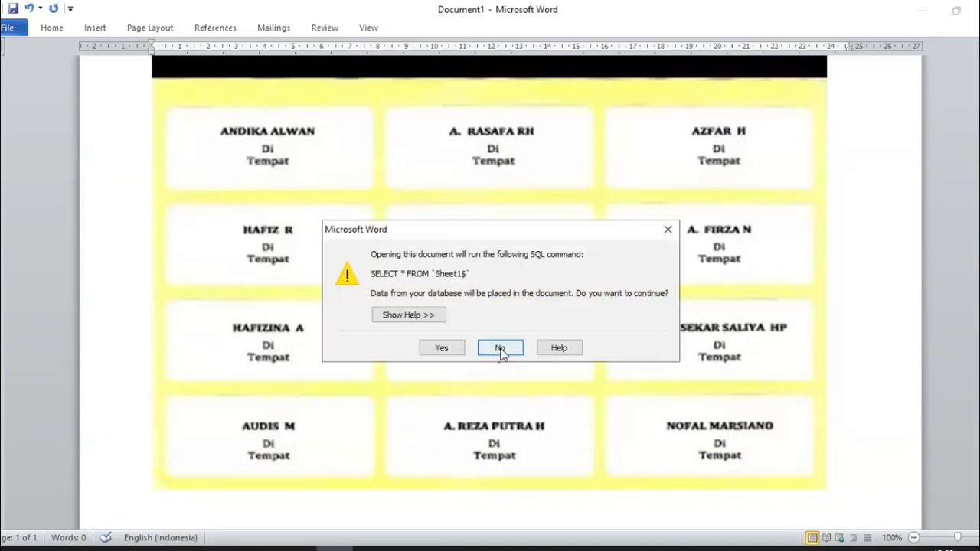
left_click(499, 347)
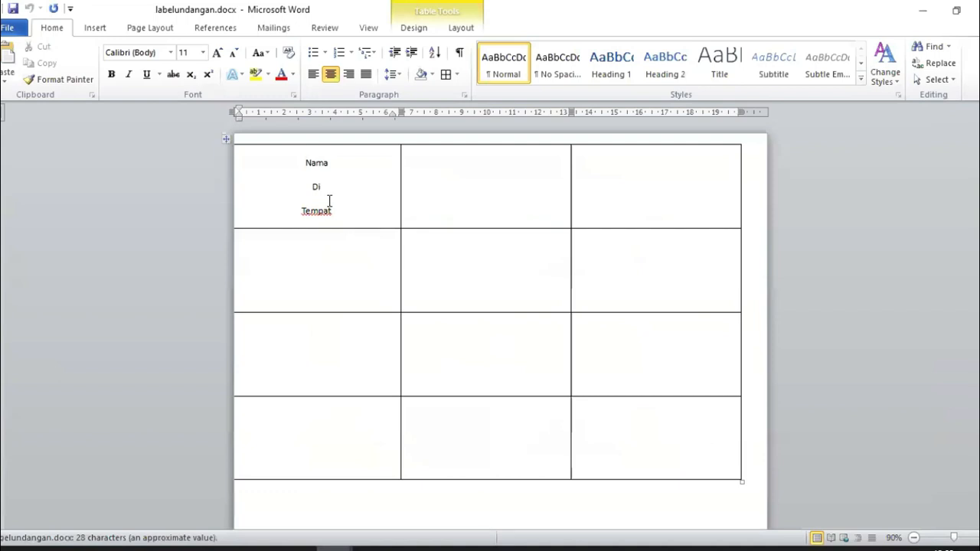
left_click_drag(282, 163, 663, 419)
left_click(440, 189)
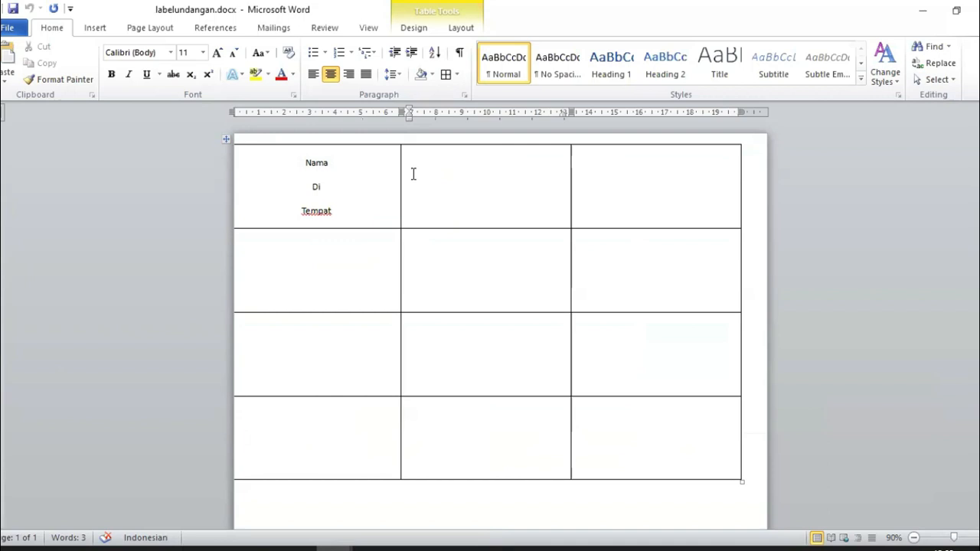
left_click_drag(242, 150, 651, 462)
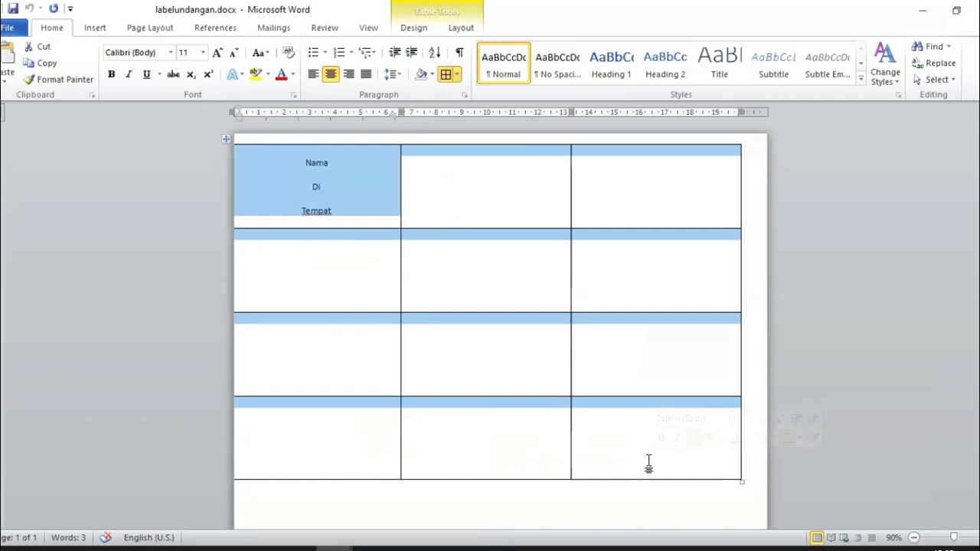
left_click(313, 258)
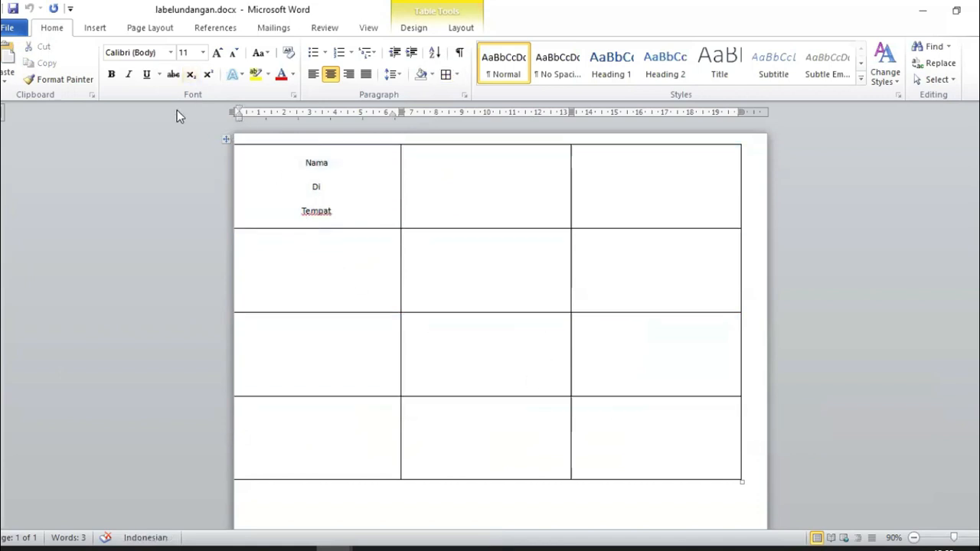
left_click(96, 28)
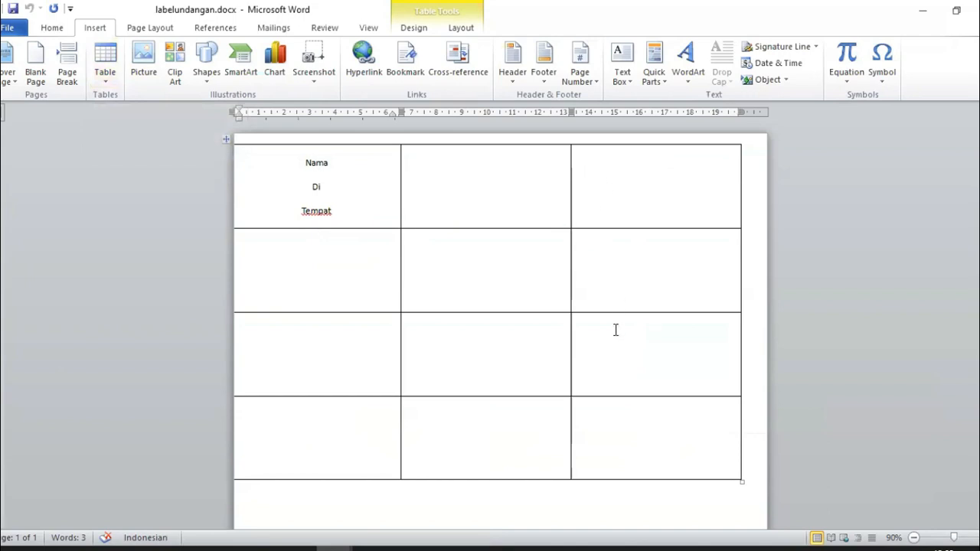
left_click(105, 77)
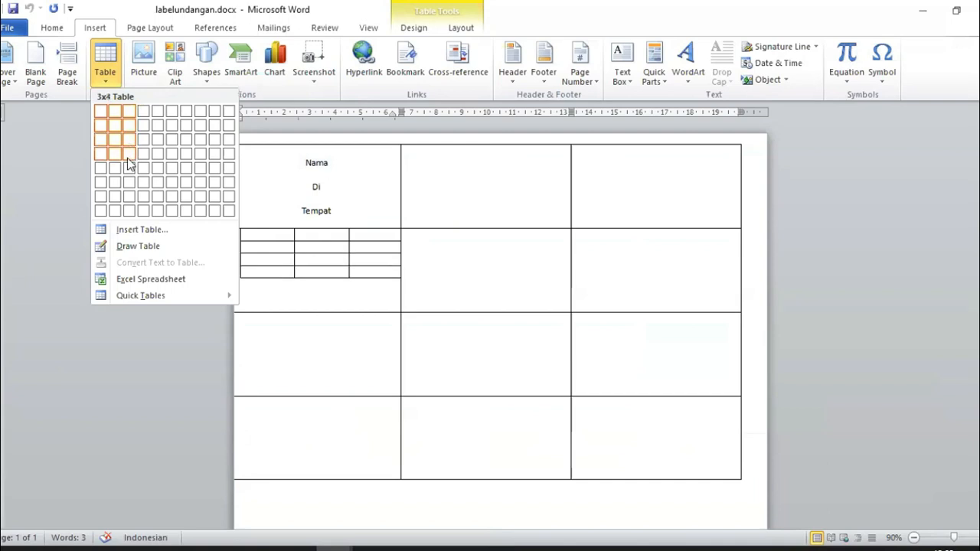
left_click(357, 163)
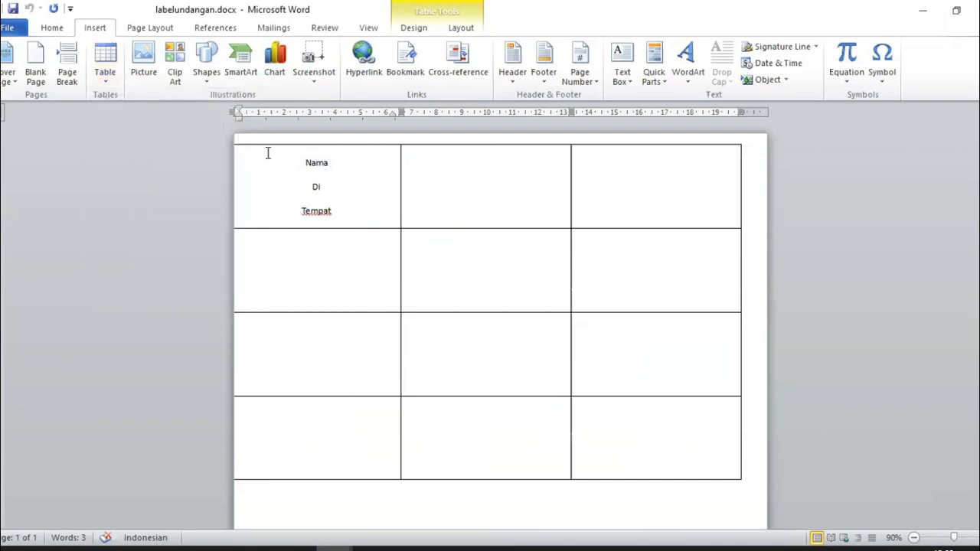
left_click_drag(268, 151, 674, 457)
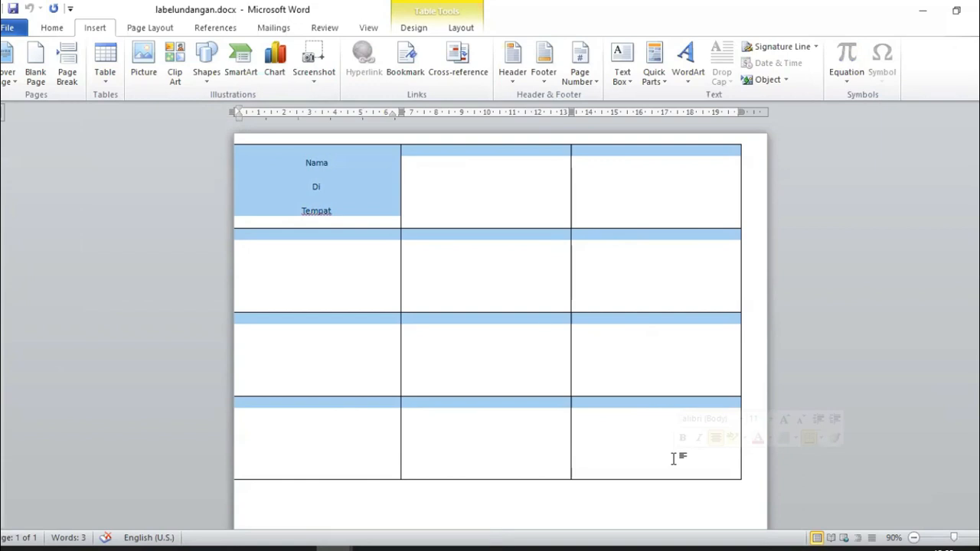
left_click(281, 186)
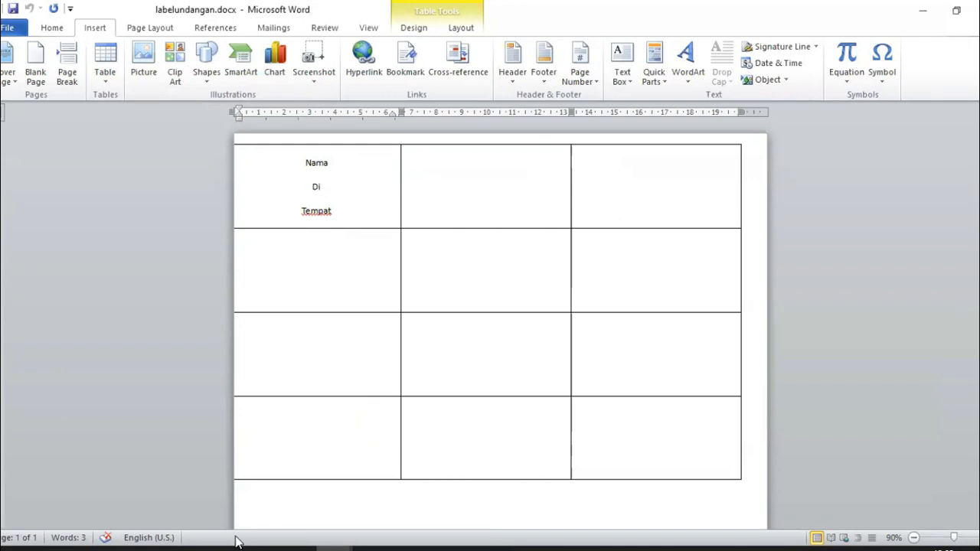
mouse_move(113, 549)
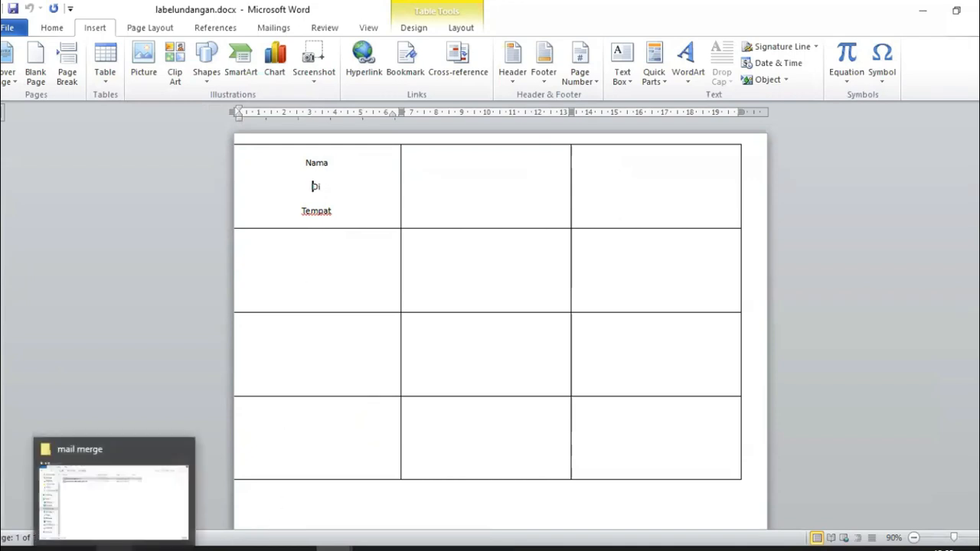
Step: Open sumberdatalabelundangan.xlsx from the mail merge folder and scroll through its 36 Nama and Alamat rows
left_click(138, 483)
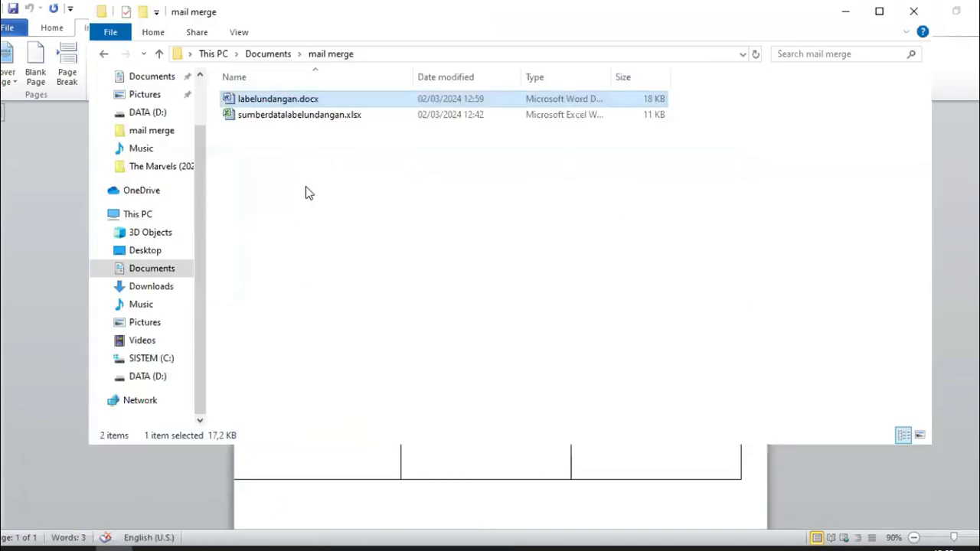
left_click(292, 121)
double_click(292, 117)
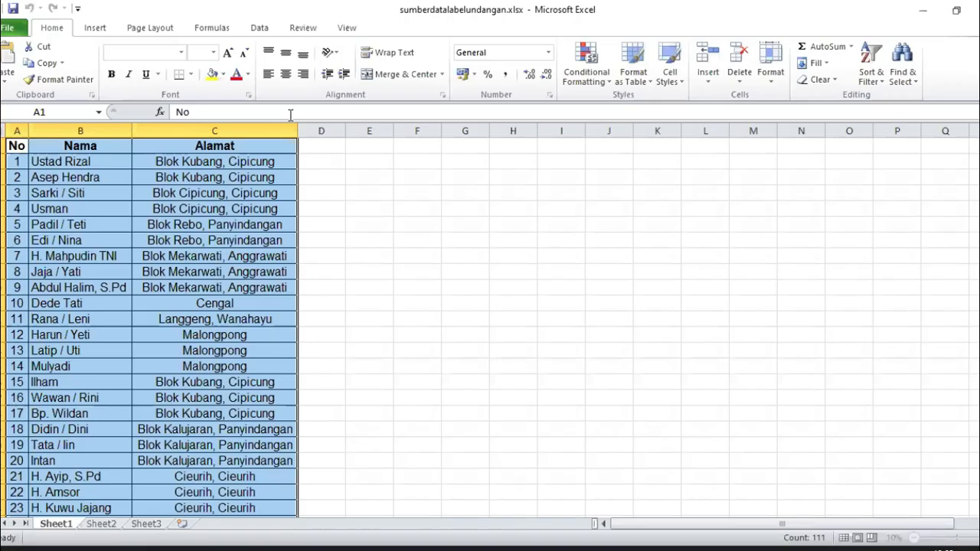
left_click(61, 158)
scroll(70, 160, "down", 10)
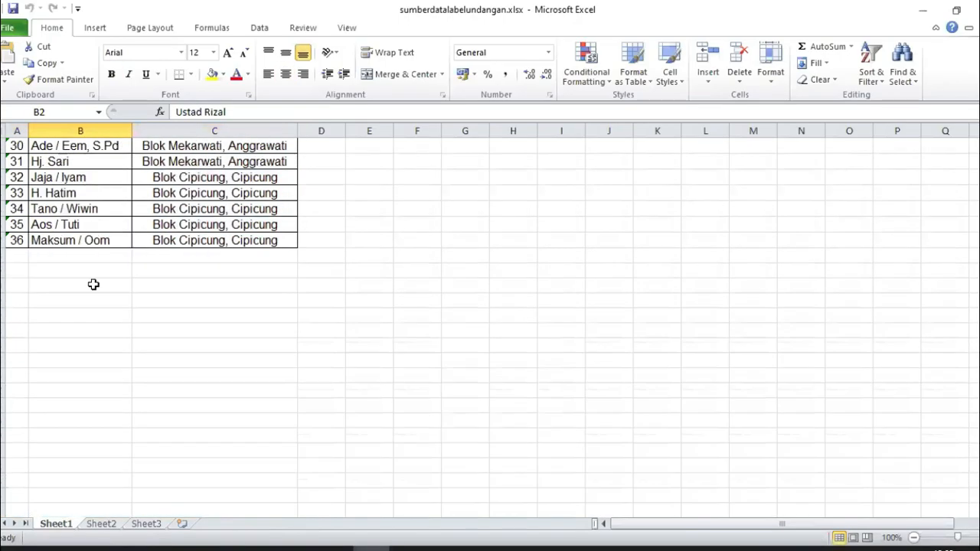
scroll(92, 284, "up", 10)
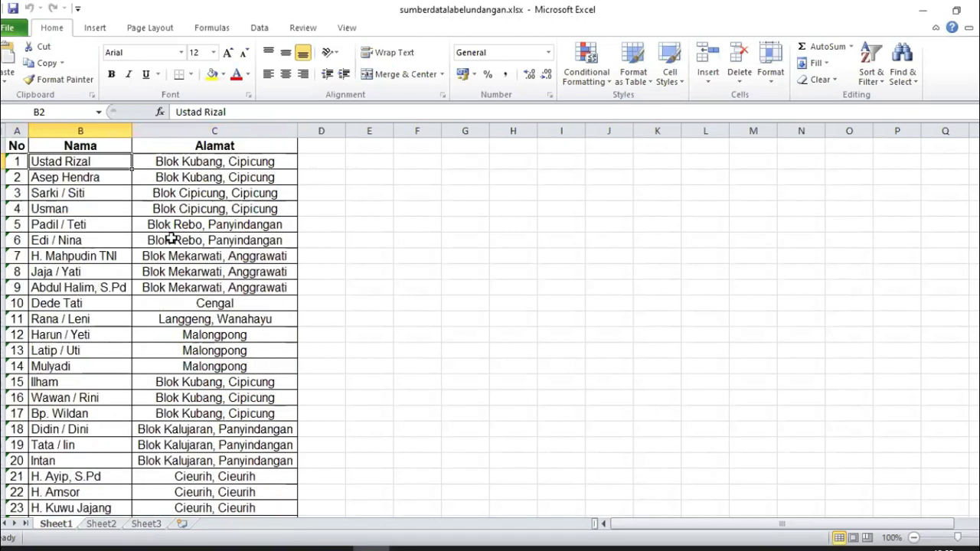
scroll(171, 238, "down", 5)
scroll(172, 238, "up", 3)
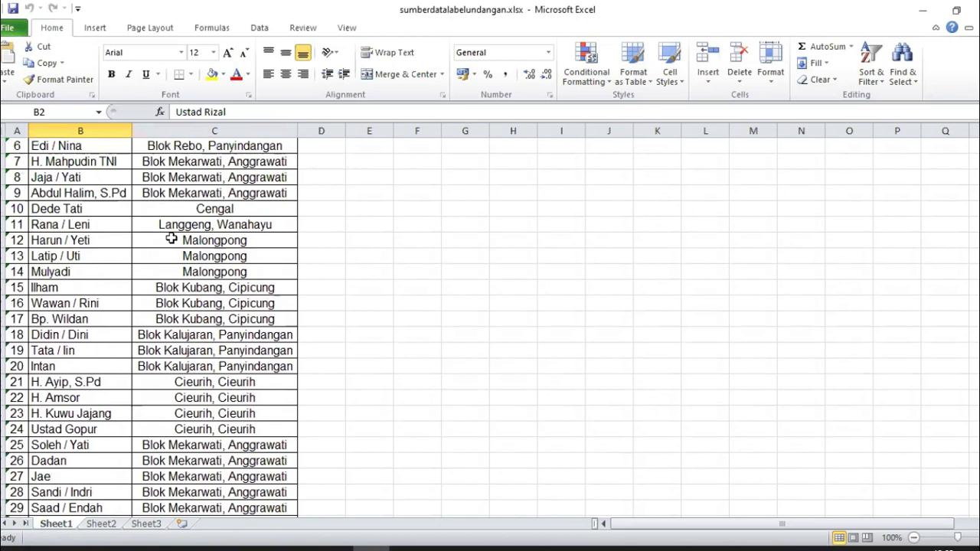
scroll(269, 247, "up", 2)
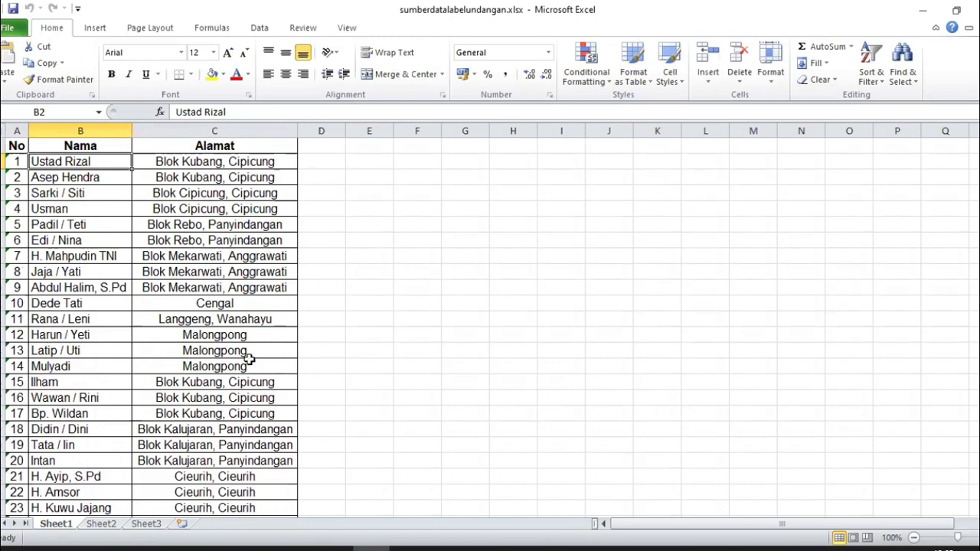
scroll(249, 360, "down", 2)
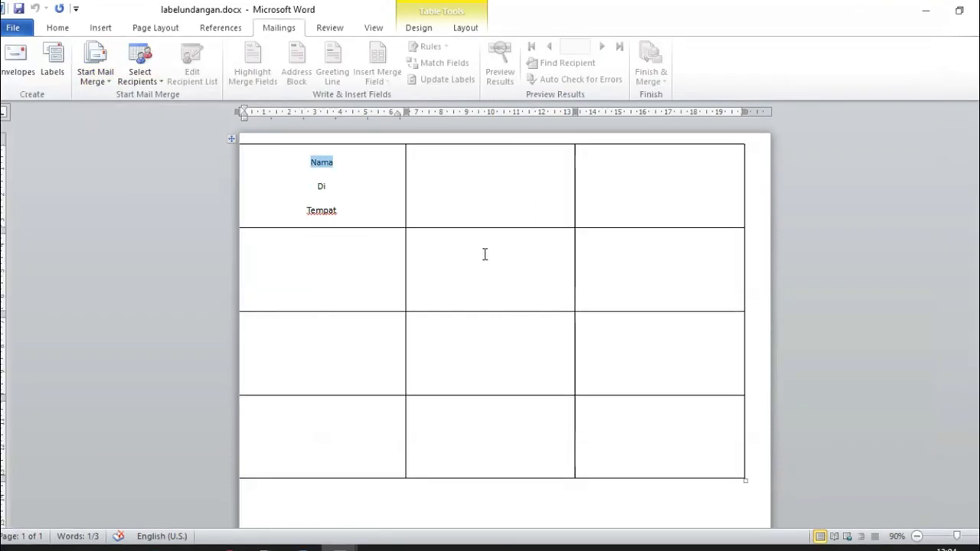
Step: Place the insertion point before Nama in the first label of the table
left_click(348, 208)
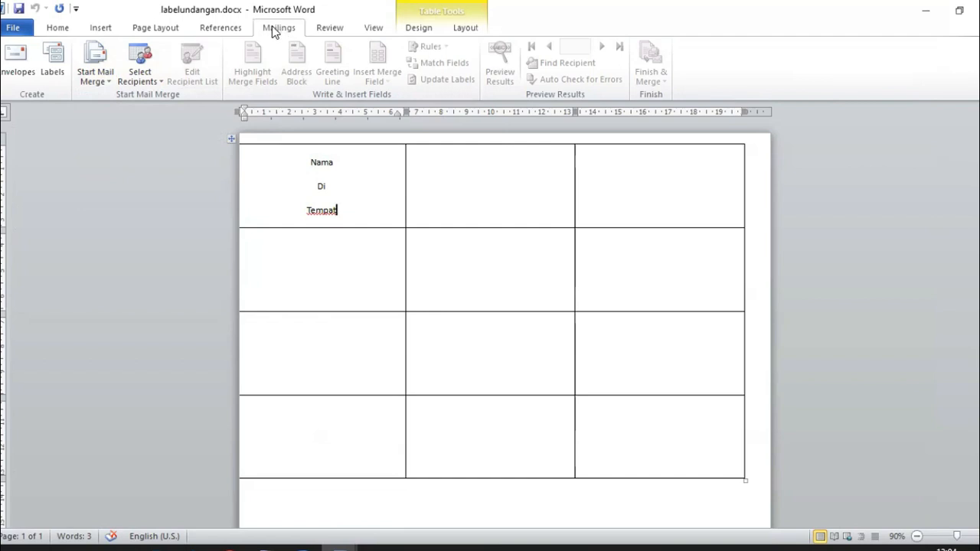
left_click_drag(294, 162, 555, 370)
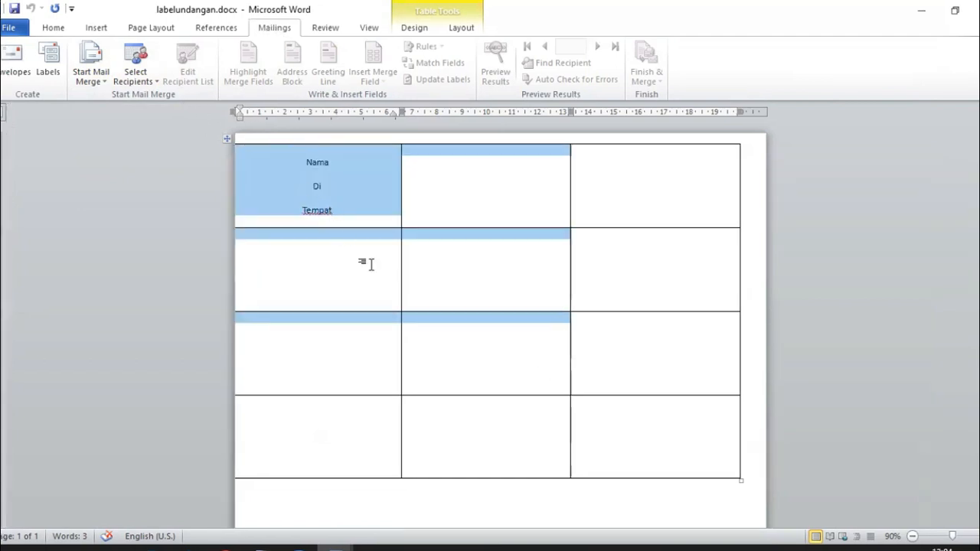
left_click(335, 264)
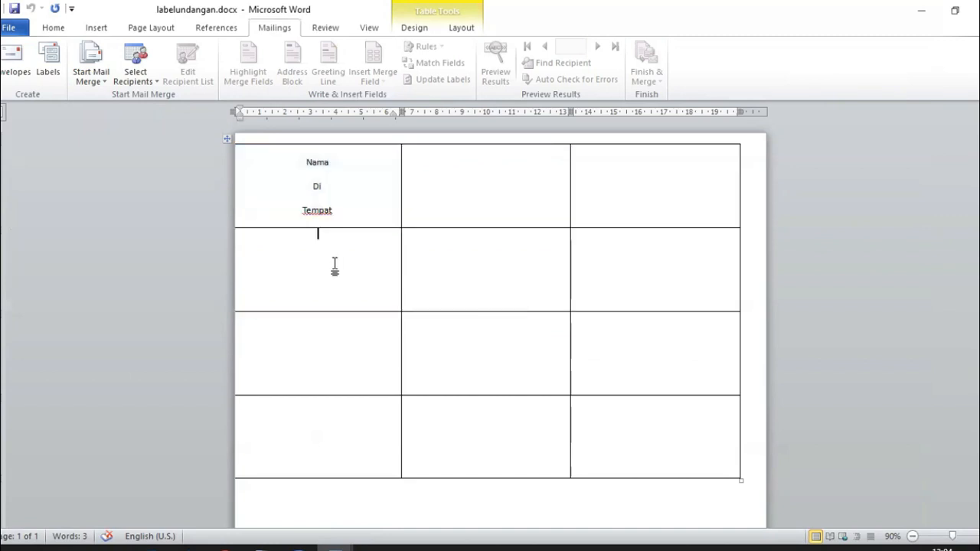
left_click(273, 164)
Step: Use Sheet1$ of Documents > mail merge > sumberdatalabelundangan.xlsx as the existing recipient list
left_click(130, 65)
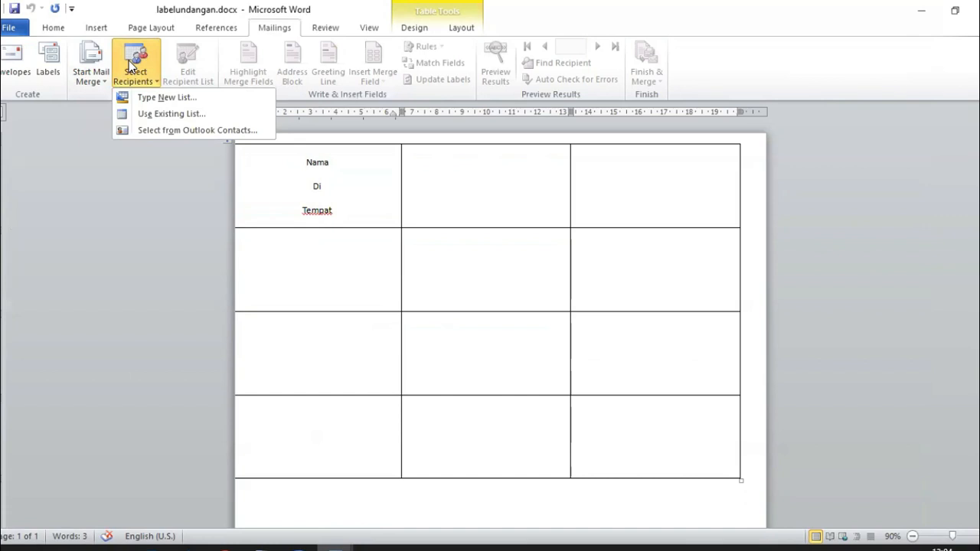
left_click(171, 114)
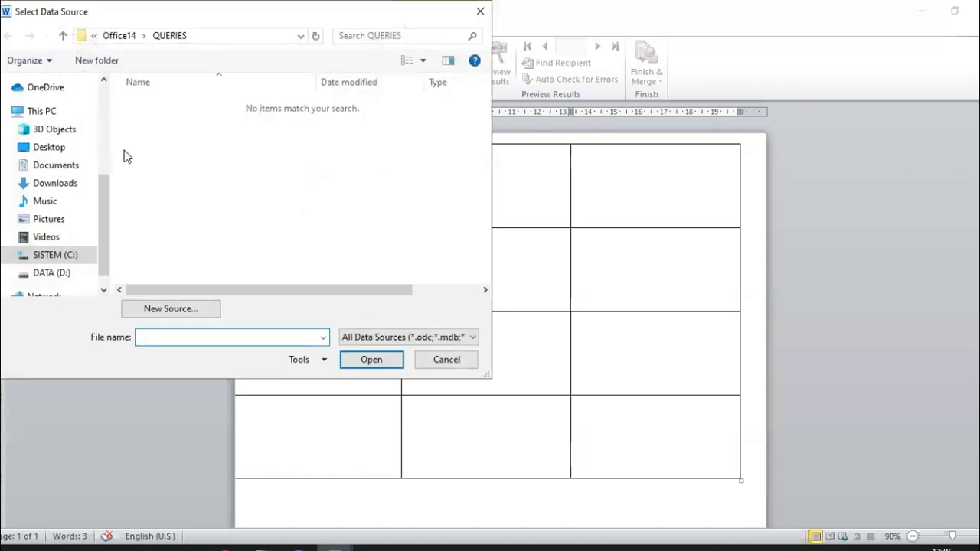
left_click(66, 168)
double_click(170, 116)
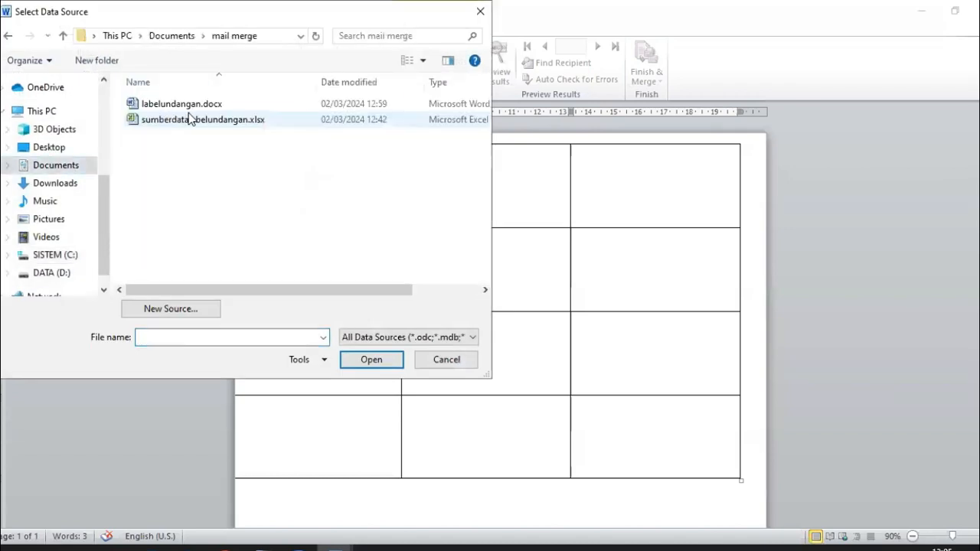
double_click(196, 123)
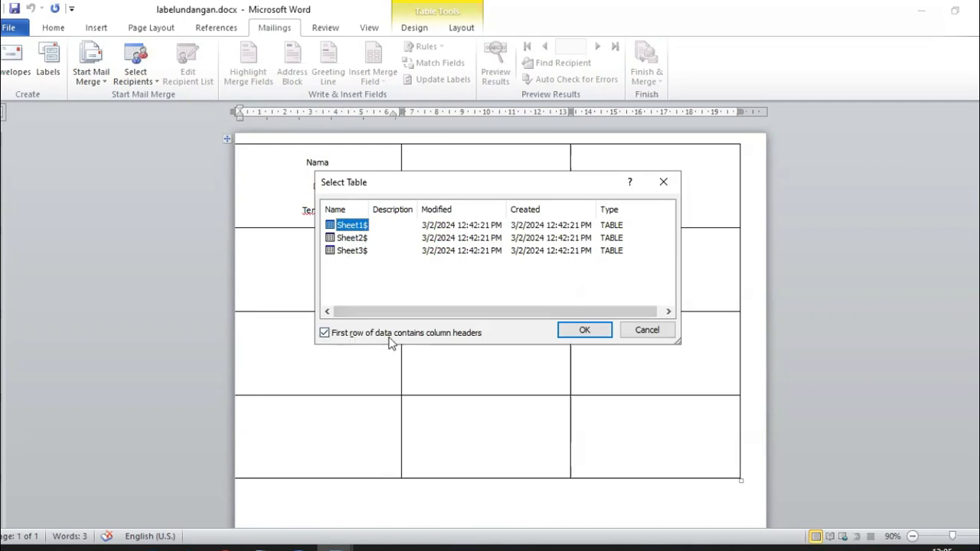
left_click(584, 331)
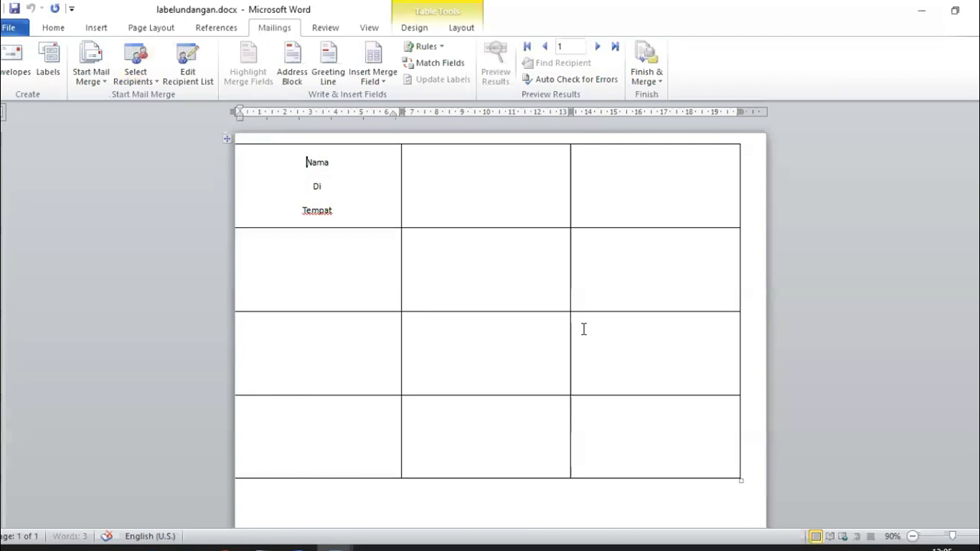
Step: Replace the placeholder word Nama with the «Nama» merge field
left_click_drag(305, 161, 329, 162)
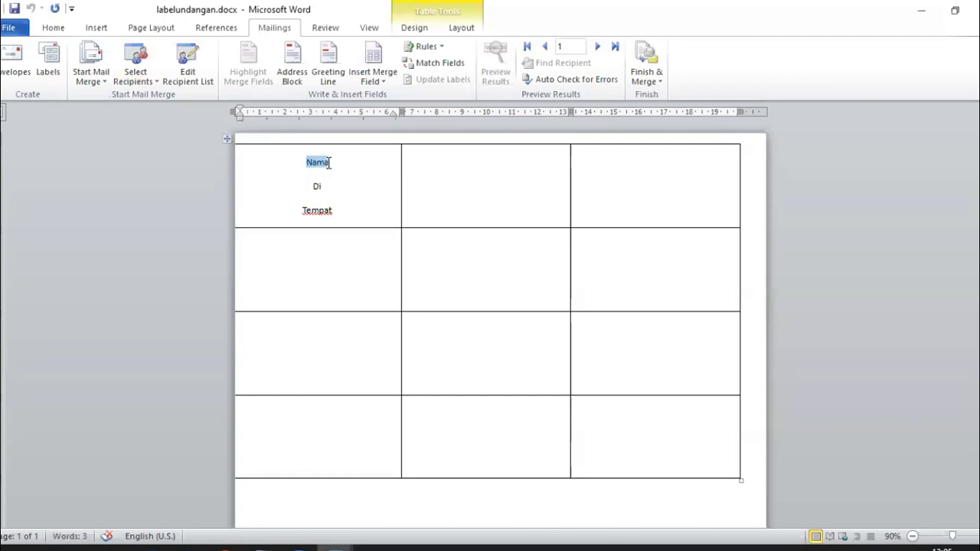
left_click(377, 80)
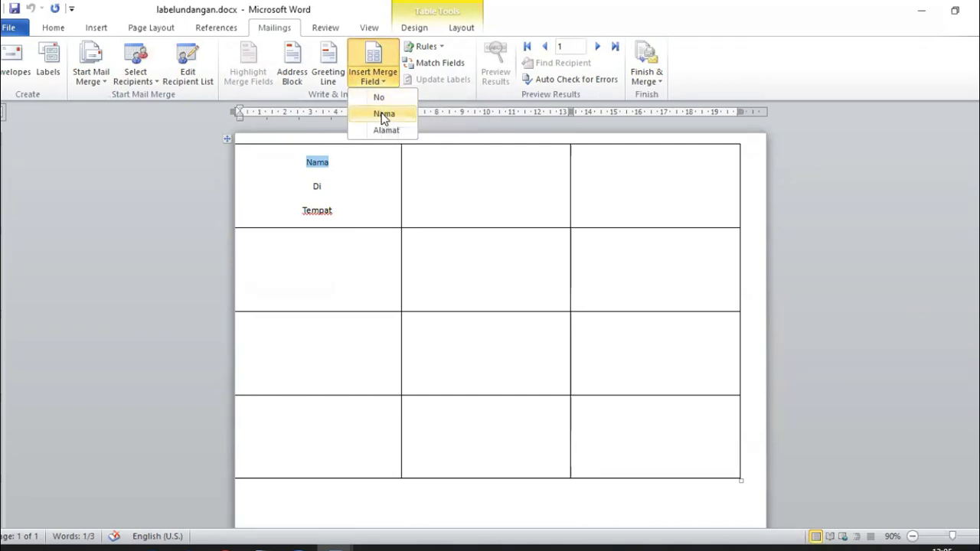
left_click(381, 113)
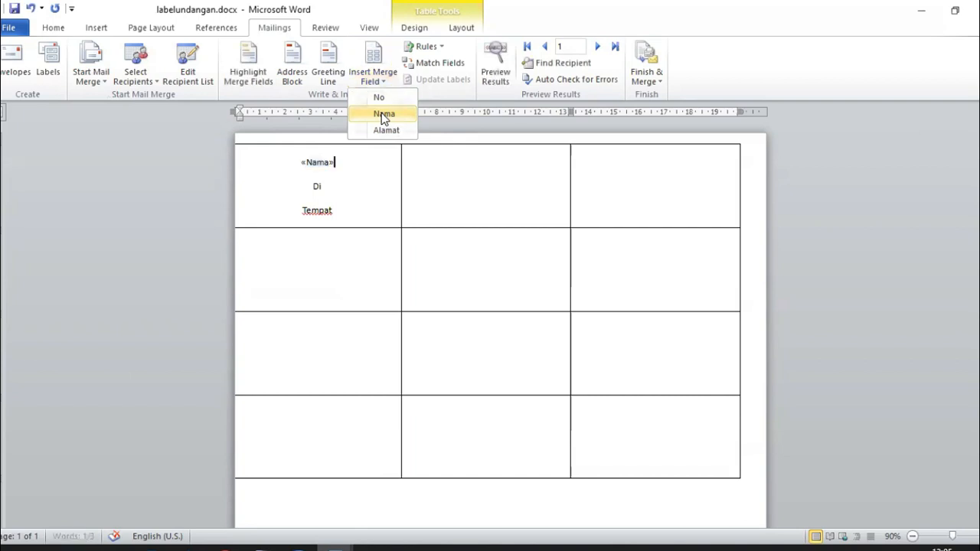
Step: Swap Tempat for the «Alamat» merge field and select the first label's three lines for copying
double_click(313, 210)
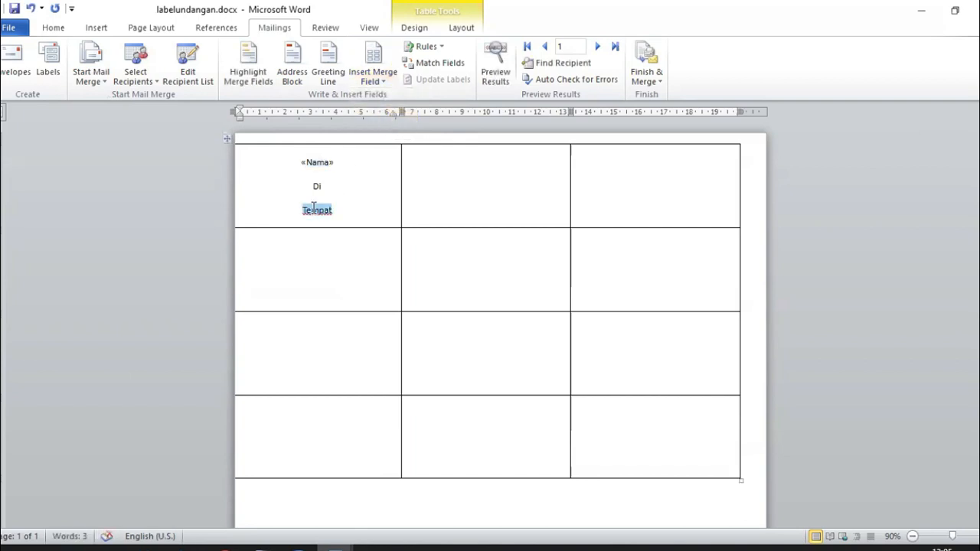
left_click(371, 81)
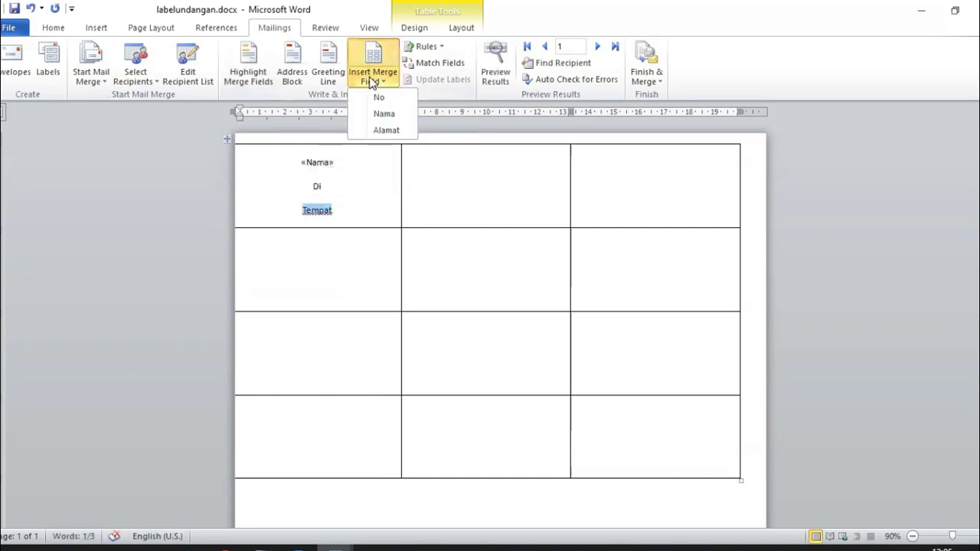
left_click(384, 130)
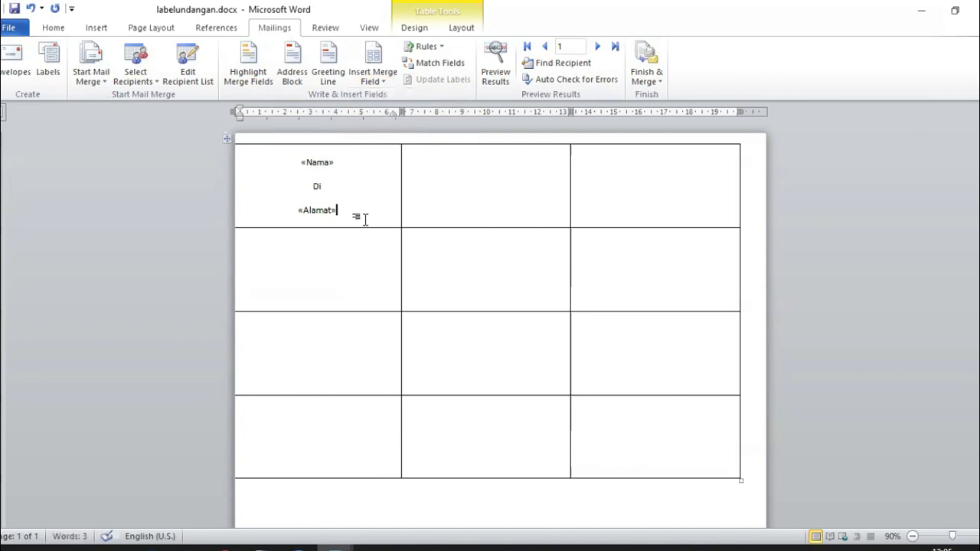
left_click_drag(359, 212, 300, 161)
key("ctrl+c")
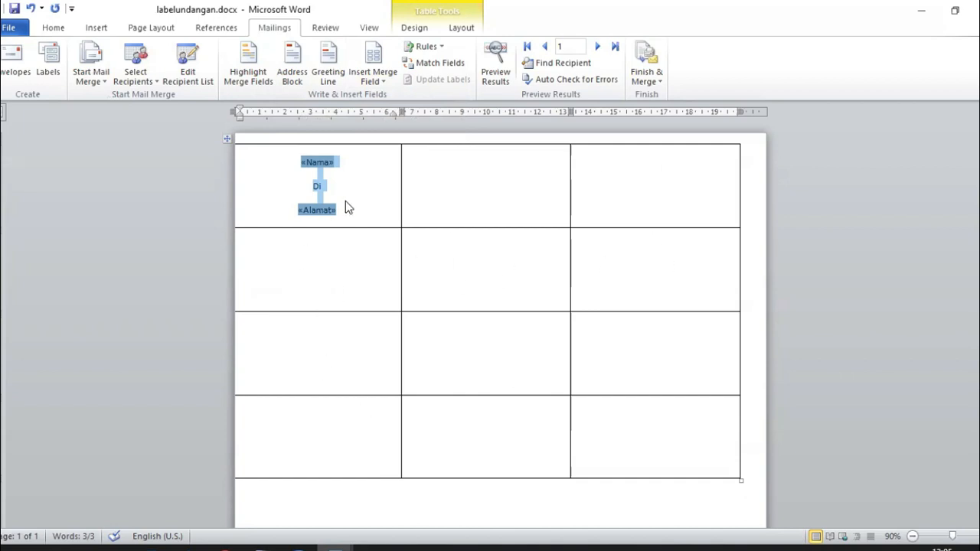
left_click(485, 175)
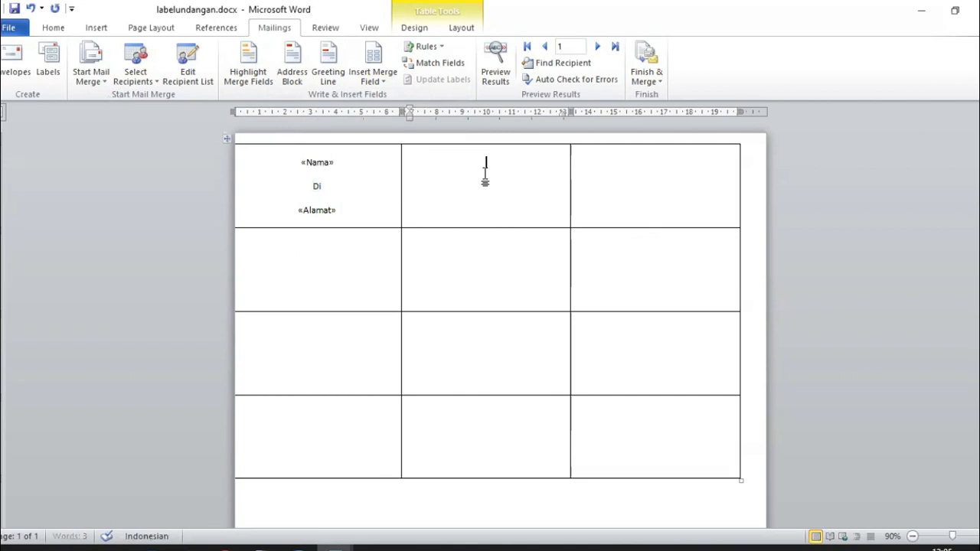
Step: Paste the copied label fields into the middle and right cells of the top row
key("ctrl+v")
left_click(647, 170)
key("ctrl+v")
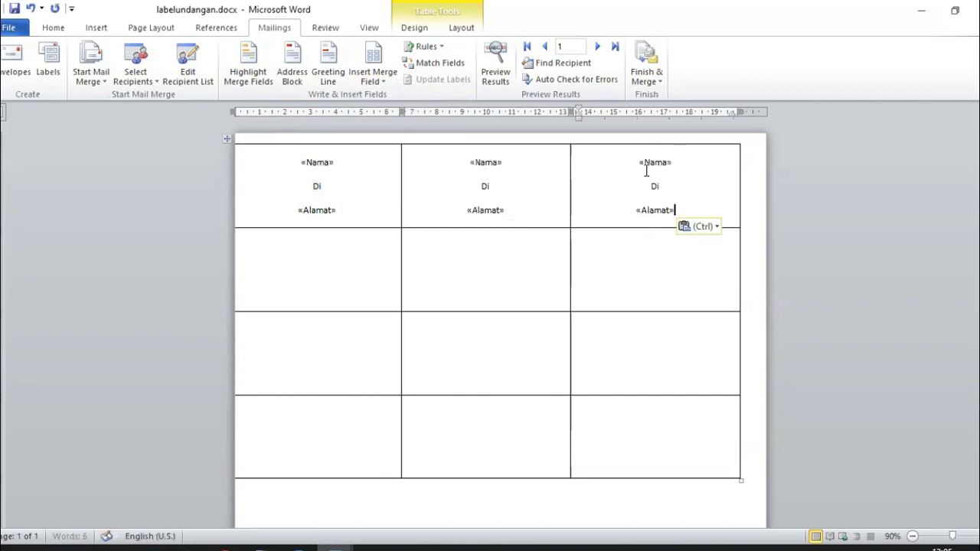
Step: Toggle Preview Results on and off to check the three top-row labels
left_click(442, 162)
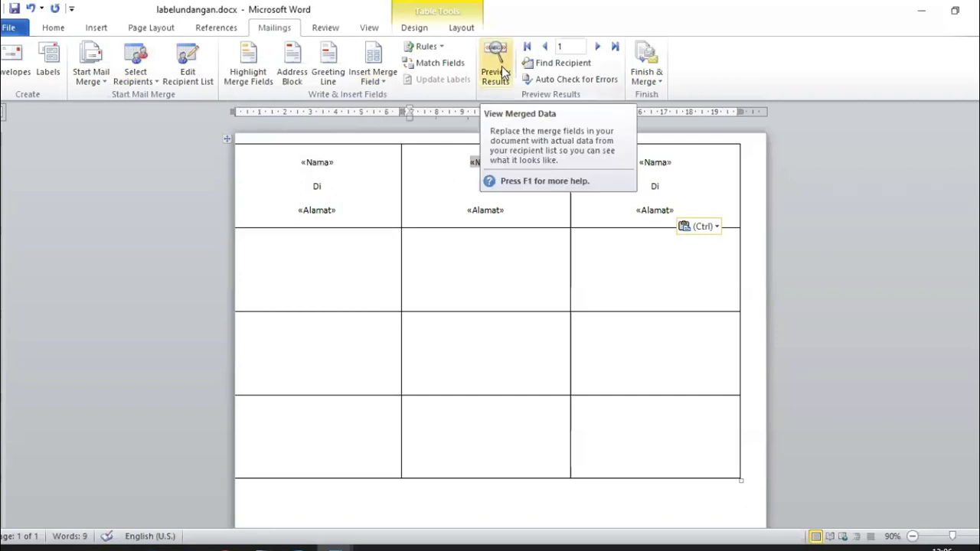
left_click(504, 73)
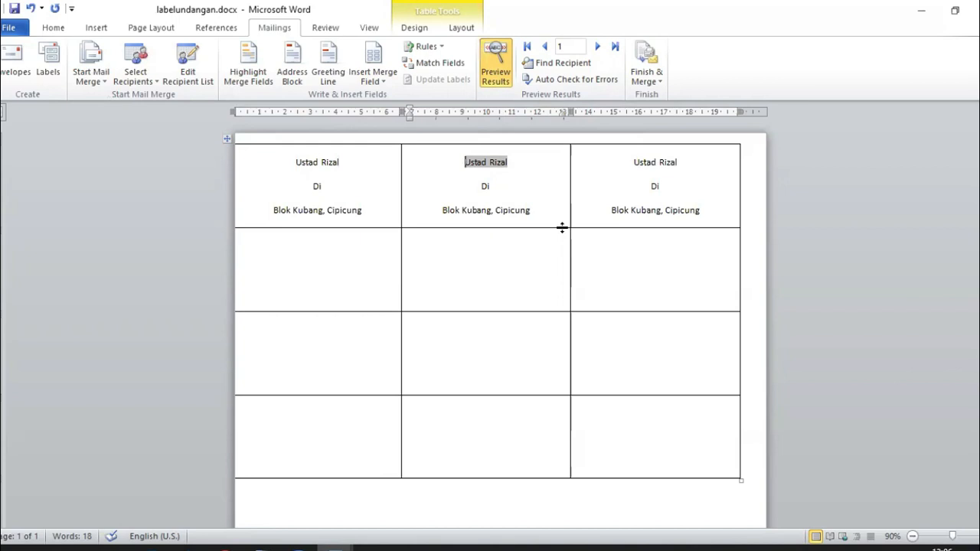
left_click(490, 80)
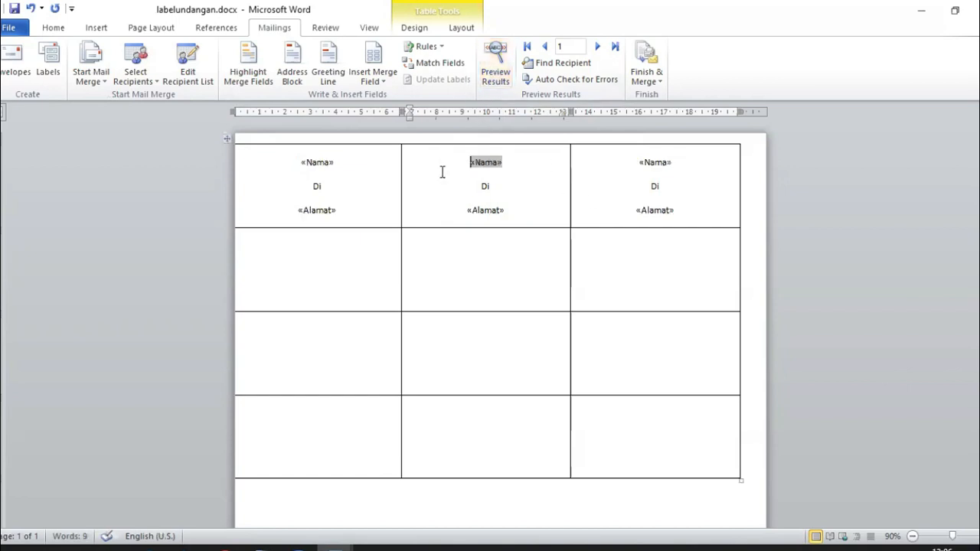
Step: Insert a Next Record rule before «Nama» in the middle and right top-row labels
left_click(440, 47)
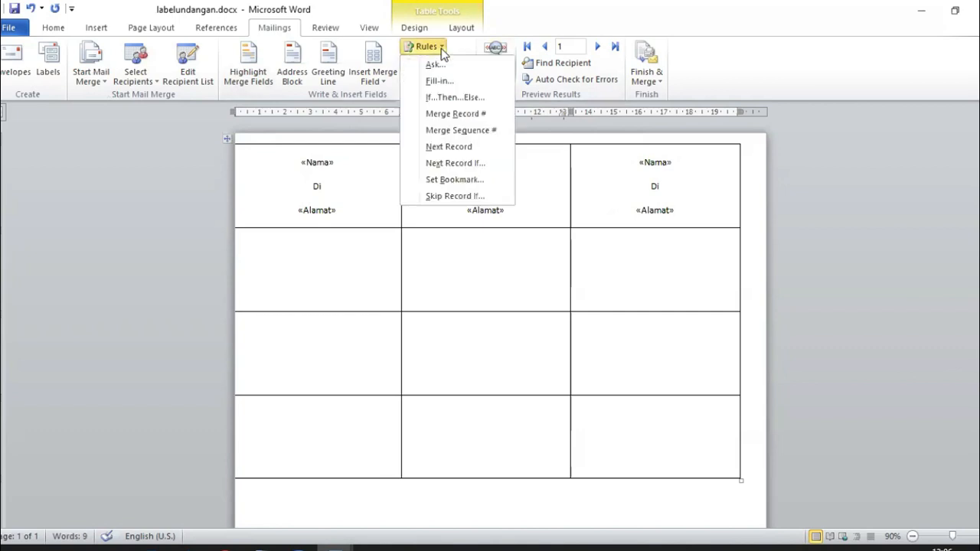
left_click(446, 146)
left_click(599, 161)
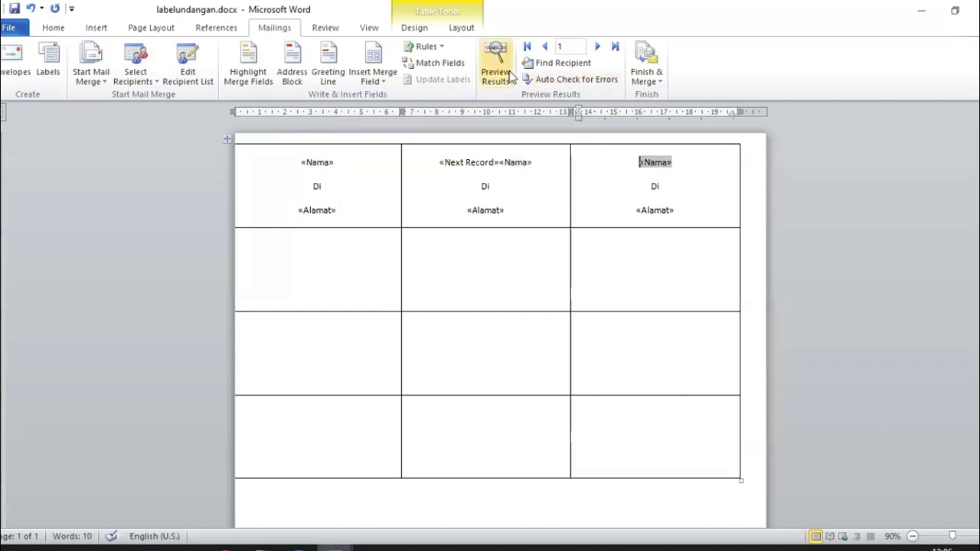
left_click(438, 48)
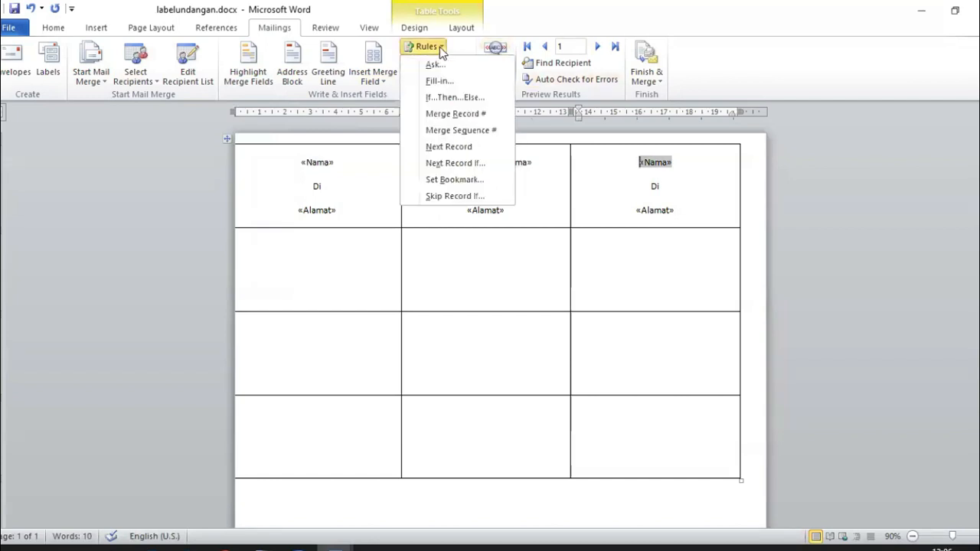
left_click(452, 147)
Step: Preview the labels with recipient data to confirm three different recipients, then show field codes again
left_click_drag(529, 162, 513, 207)
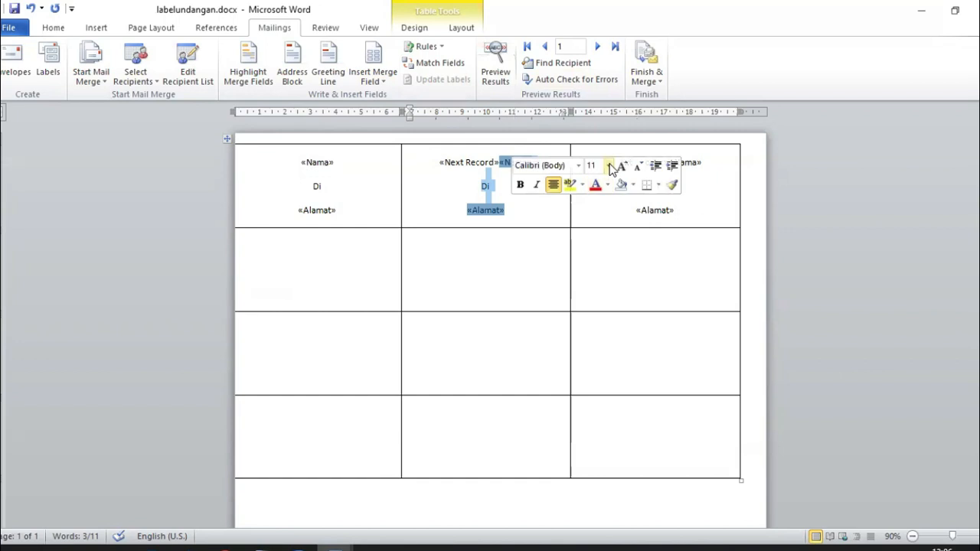
left_click(691, 214)
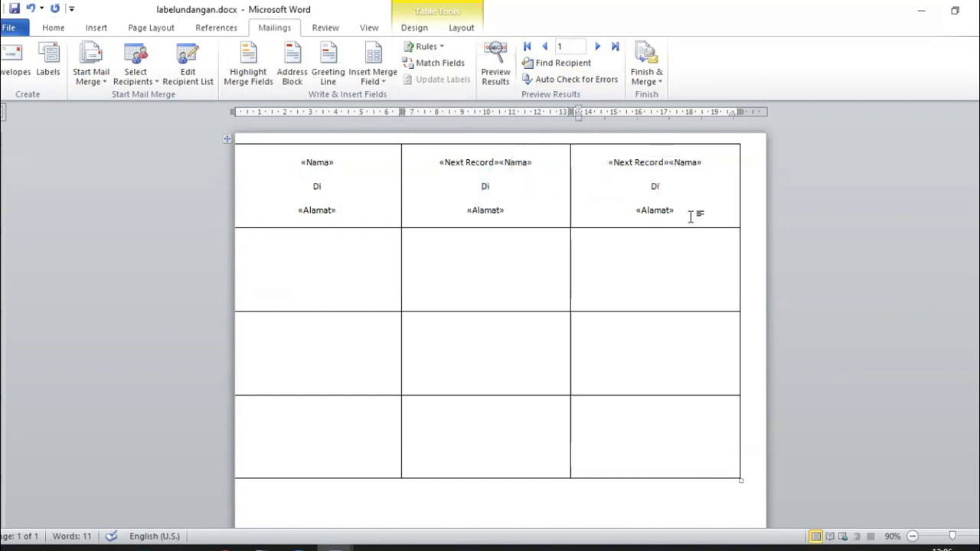
left_click(495, 70)
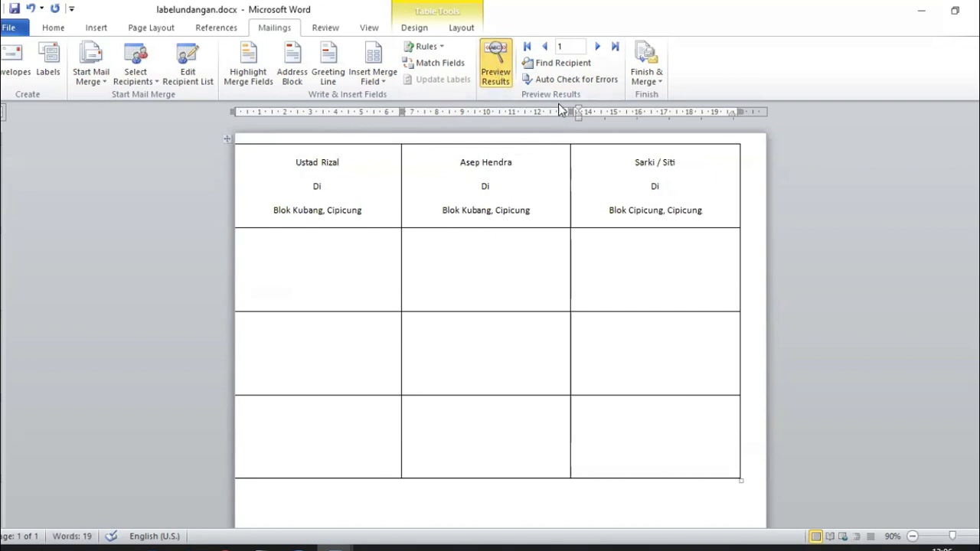
left_click(503, 76)
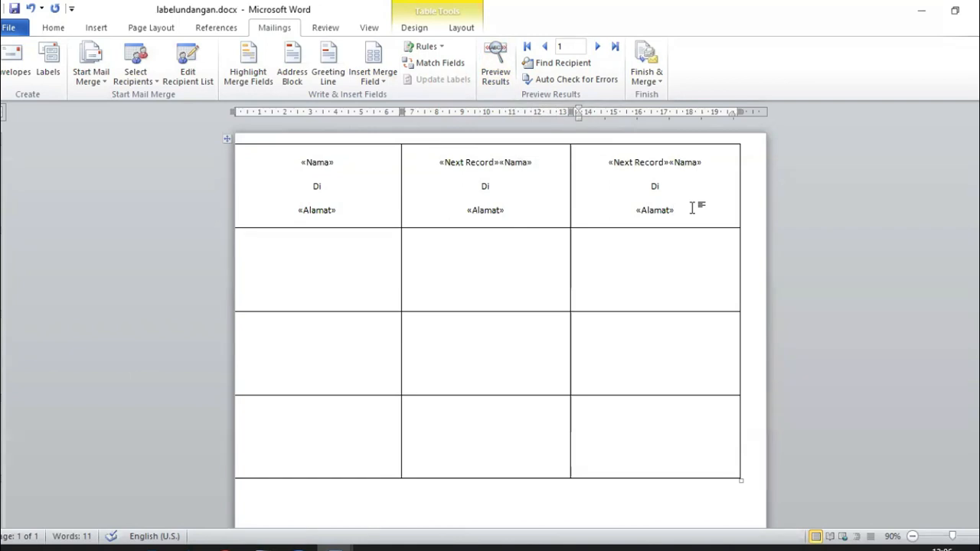
Step: Paste the third label's Next Record, name, Di and address fields into all cells of rows two and three
left_click_drag(691, 208, 602, 170)
key("ctrl+c")
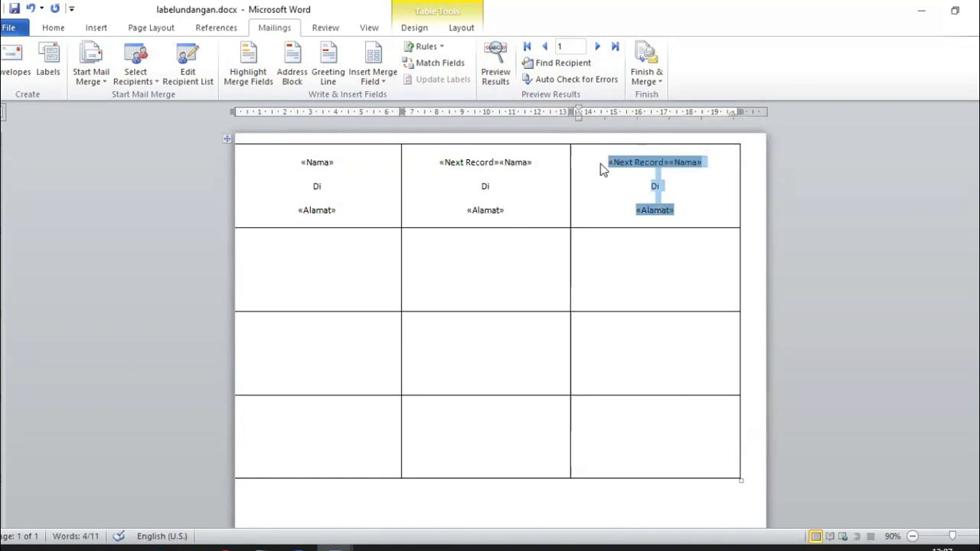
left_click(307, 259)
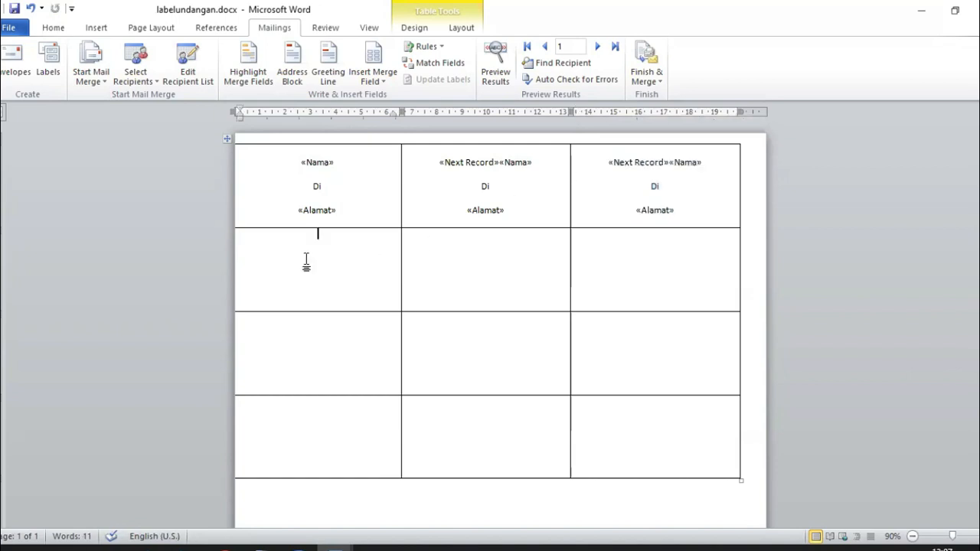
key("ctrl+v")
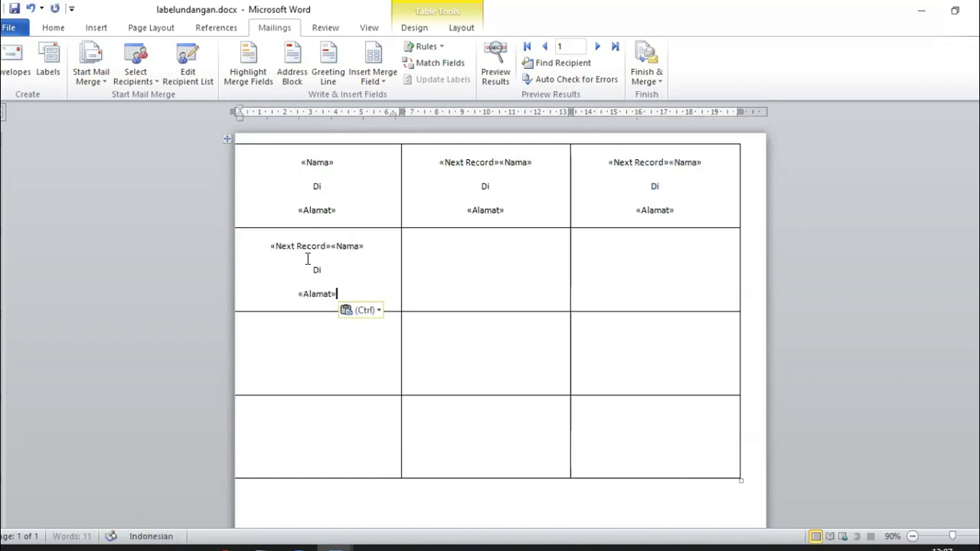
left_click(459, 247)
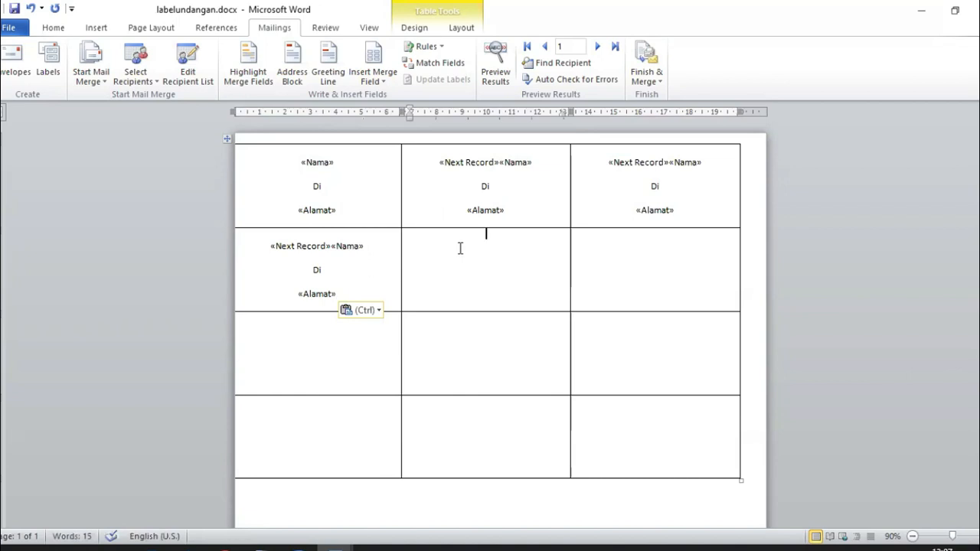
key("ctrl+v")
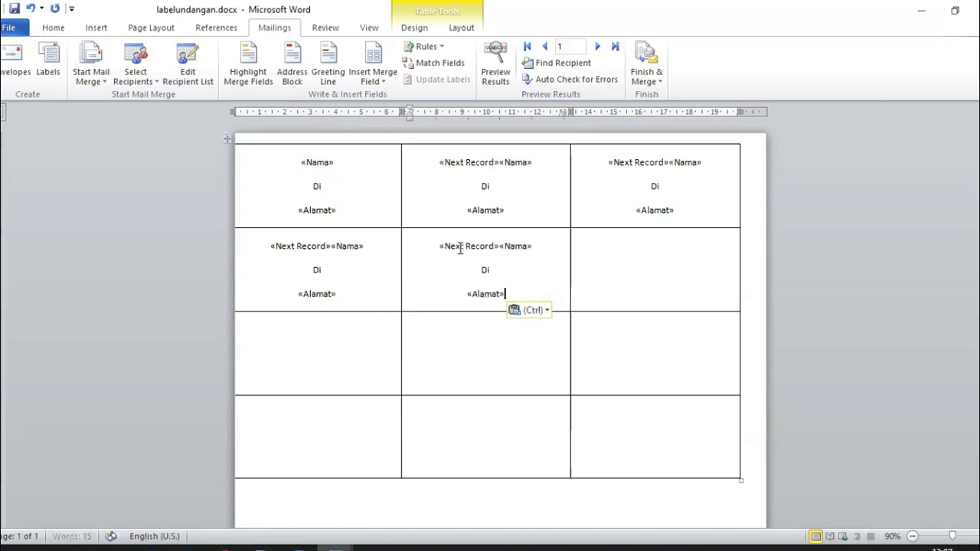
left_click(647, 243)
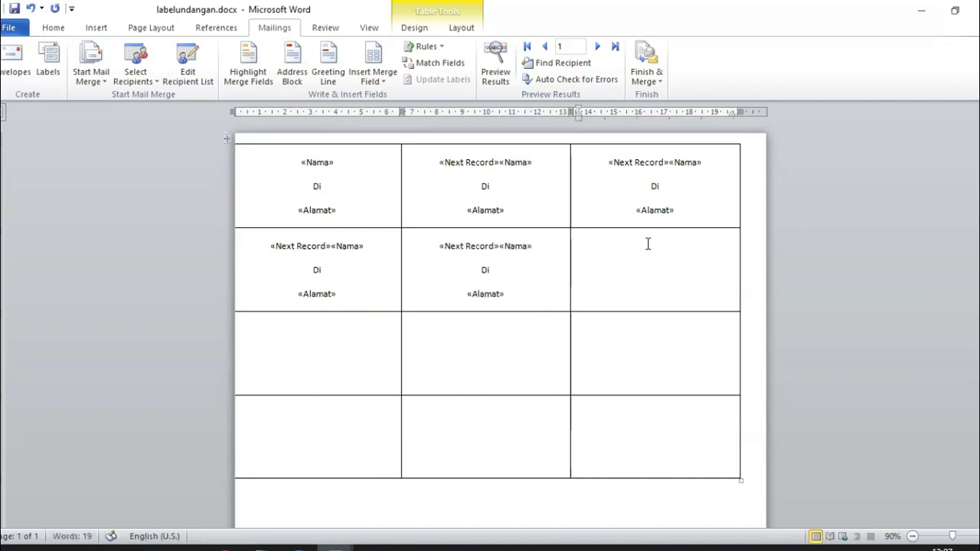
key("ctrl+v")
left_click(318, 346)
key("ctrl+v")
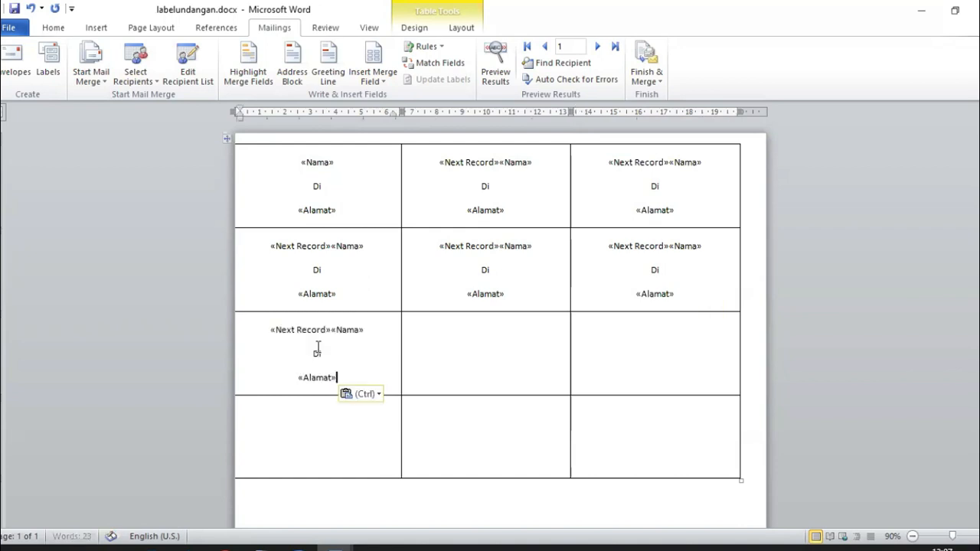
left_click(478, 331)
key("ctrl+v")
left_click(664, 328)
key("ctrl+v")
Step: Paste the label fields into the three fourth-row cells and turn on Preview Results
left_click(272, 440)
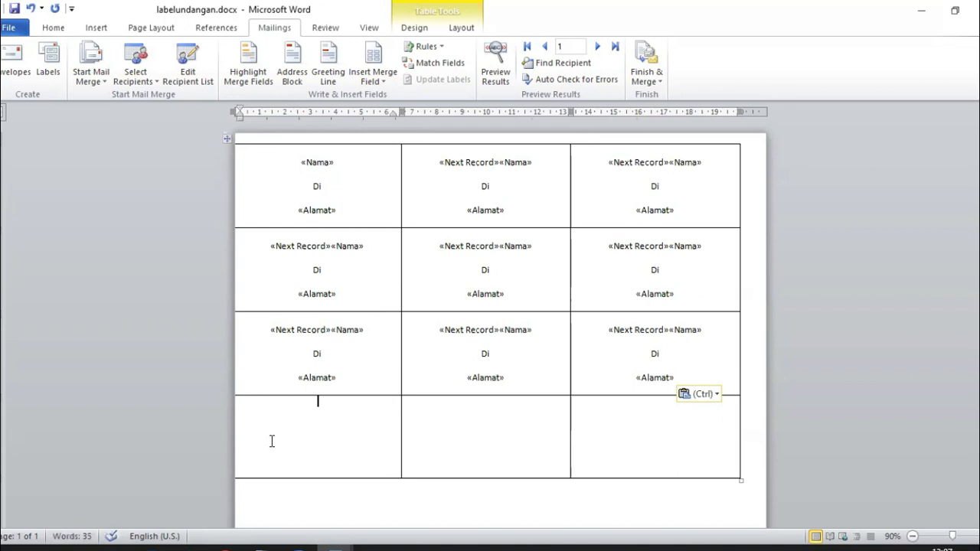
key("ctrl+v")
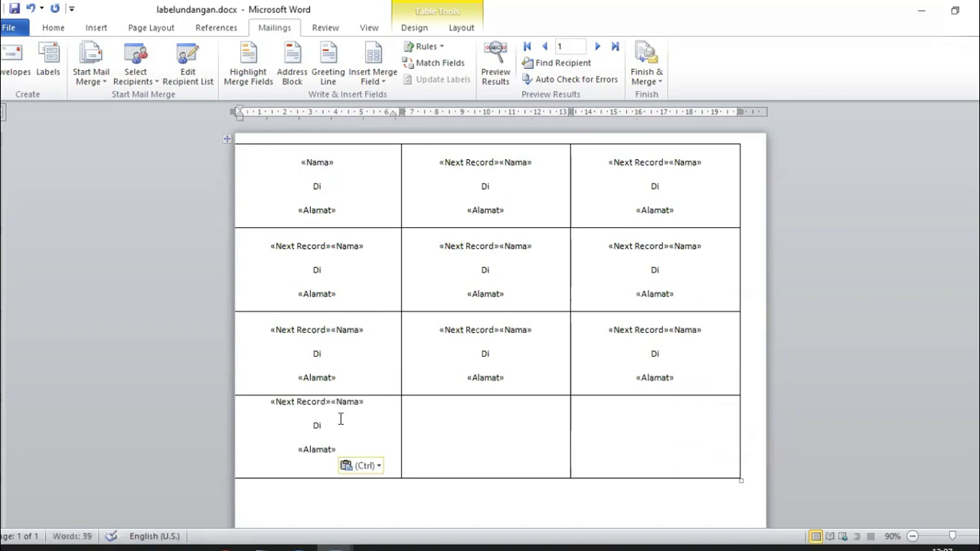
key("ctrl+z")
key("ctrl+v")
left_click(455, 418)
key("ctrl+v")
left_click(640, 412)
key("ctrl+v")
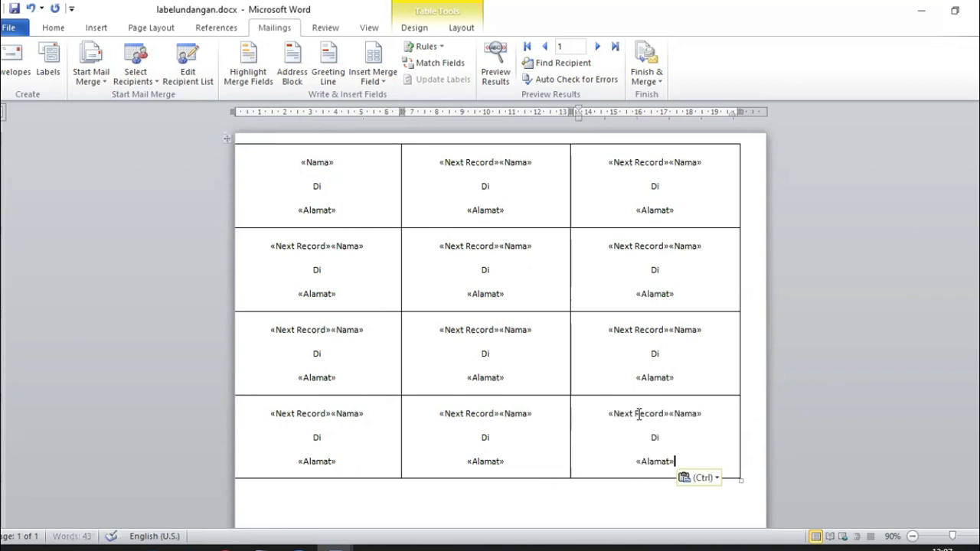
left_click(496, 65)
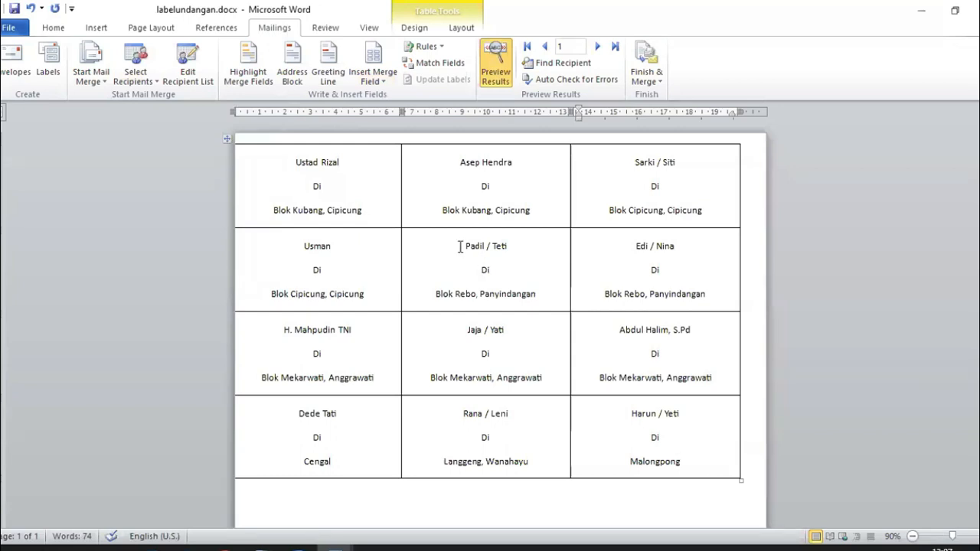
Step: Inspect the merged name and address in the second row's middle label
left_click_drag(460, 247, 515, 248)
left_click_drag(437, 294, 541, 299)
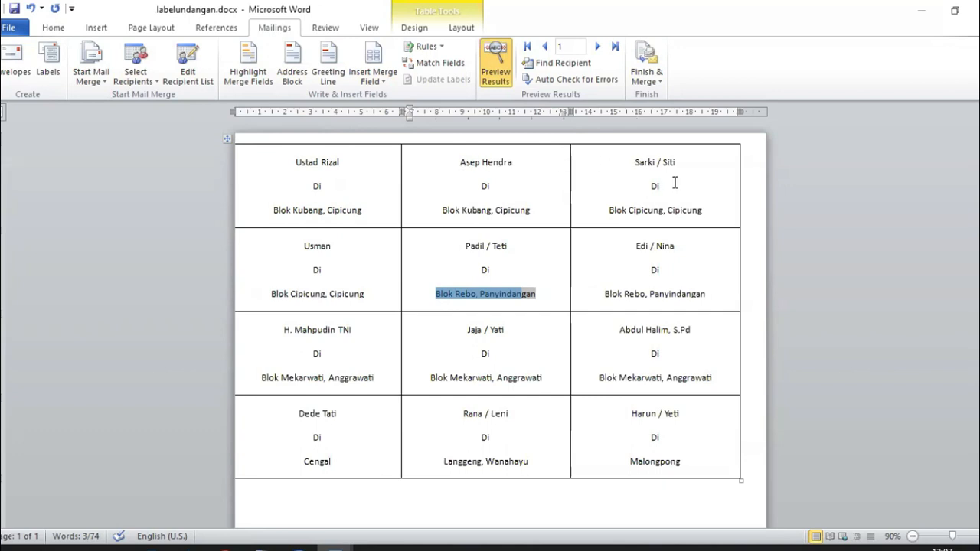
left_click(308, 248)
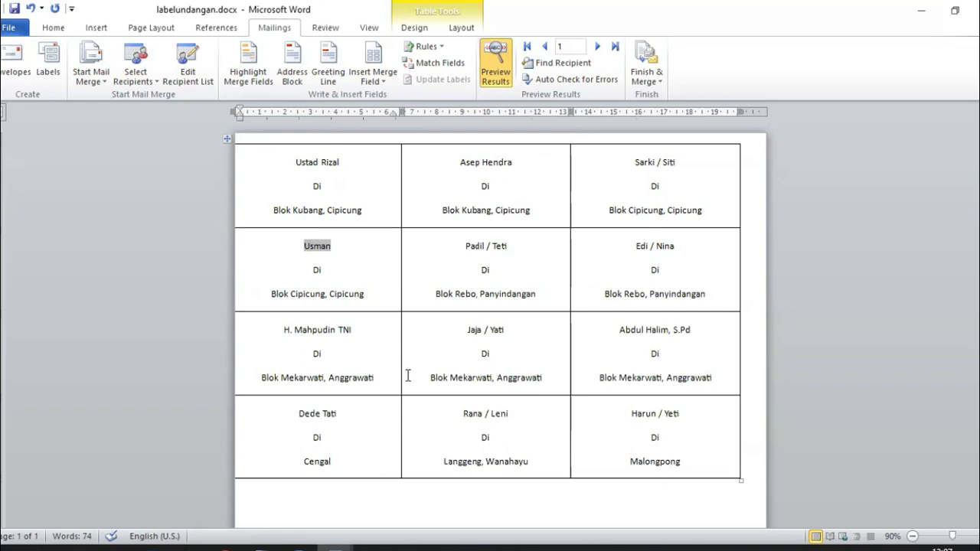
Step: Open sumberdatalabelundangan.xlsx read-only in Excel and check its names against the twelve labels
left_click(116, 548)
double_click(287, 116)
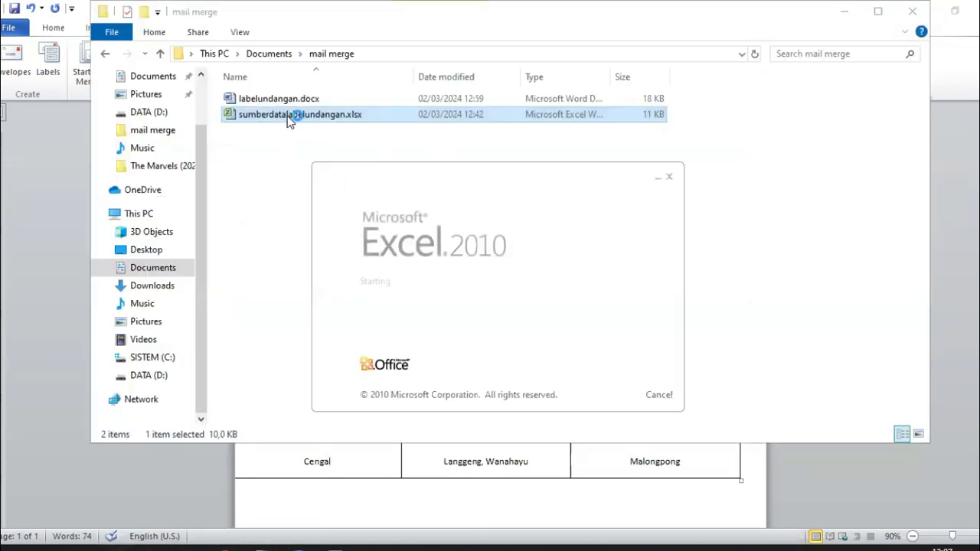
left_click(620, 253)
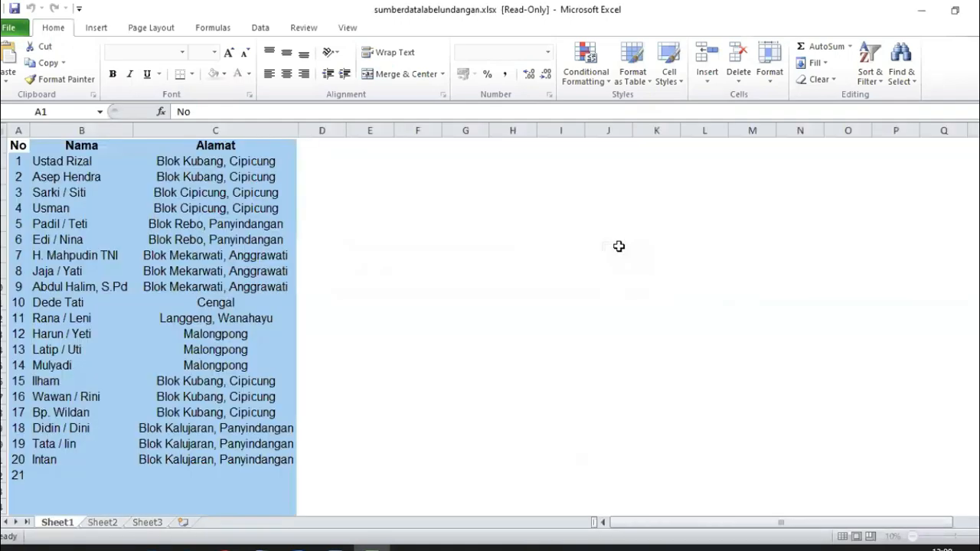
left_click(70, 271)
left_click(54, 224)
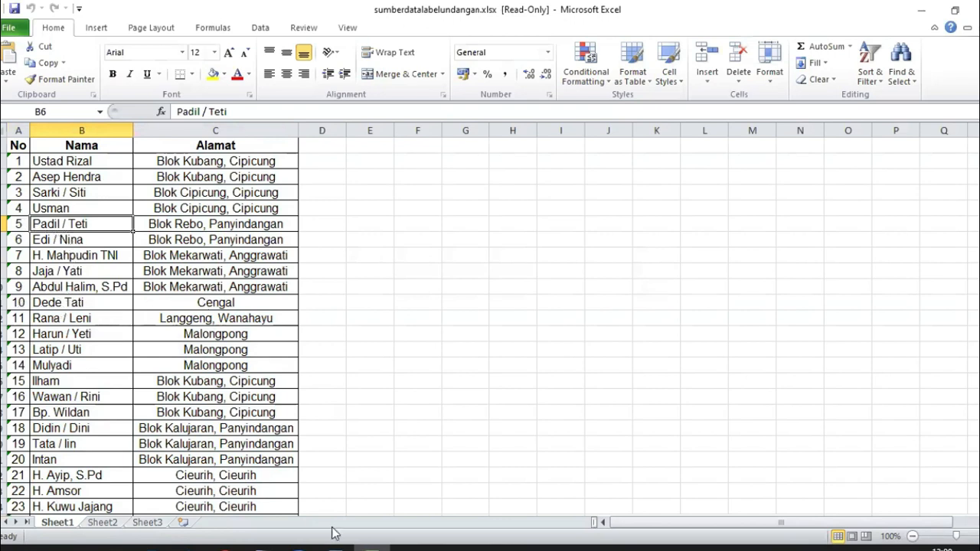
mouse_move(336, 546)
left_click(403, 505)
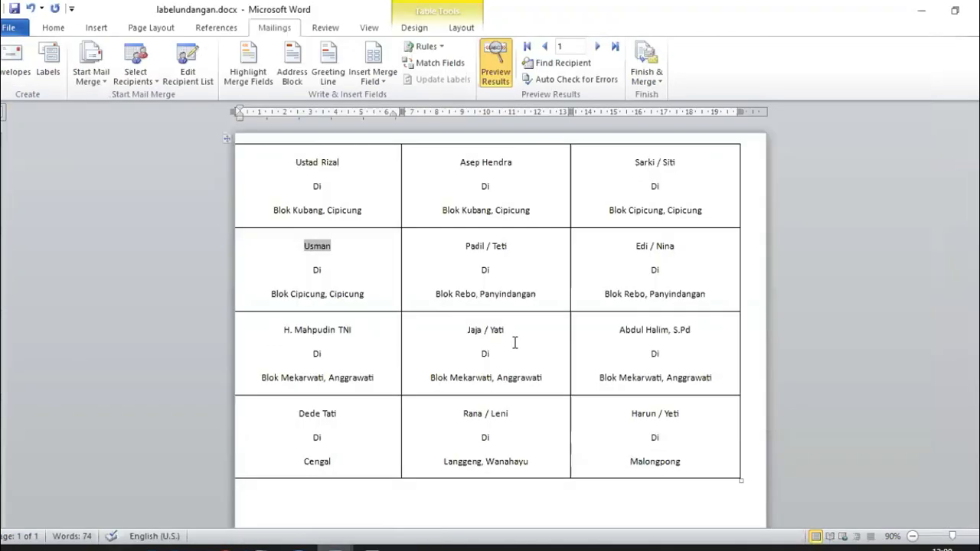
left_click(351, 416)
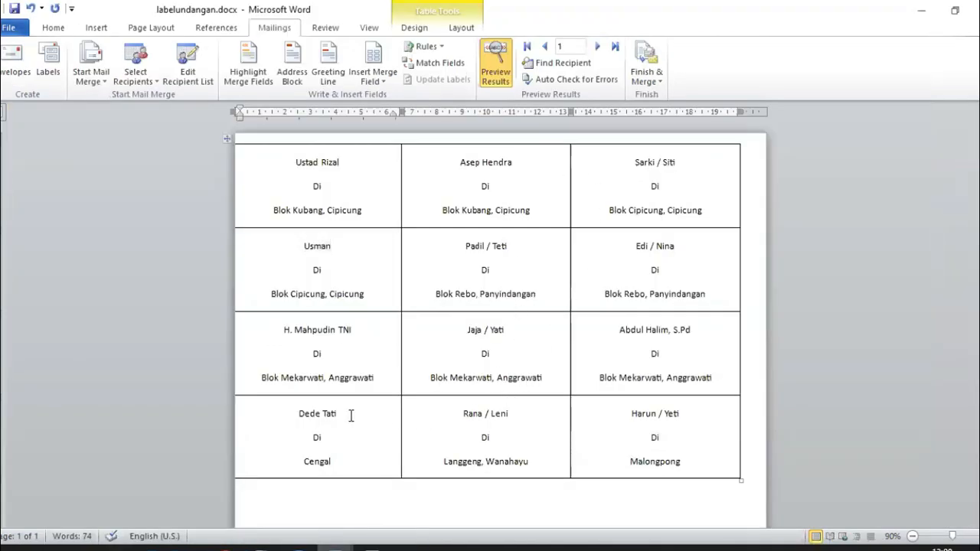
left_click_drag(291, 417, 350, 461)
key("Return")
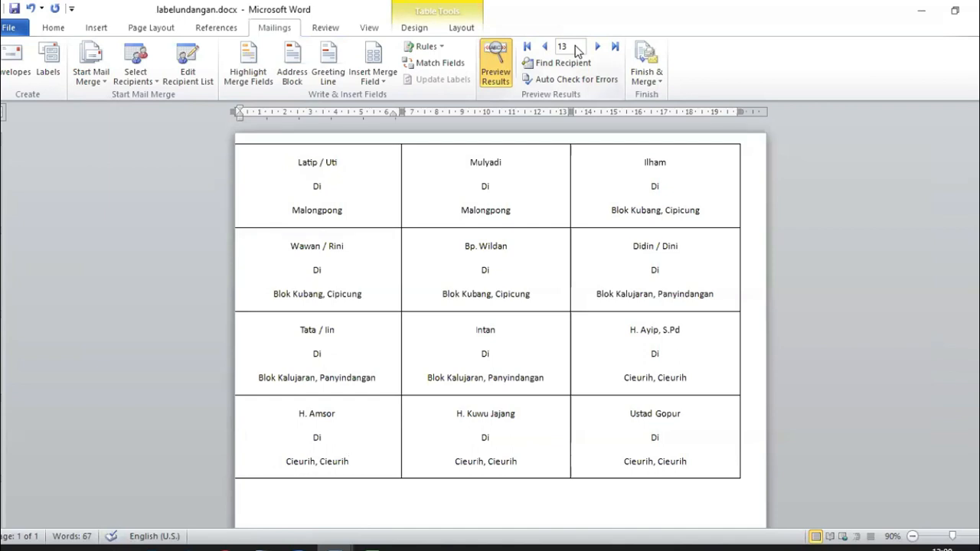
left_click(544, 46)
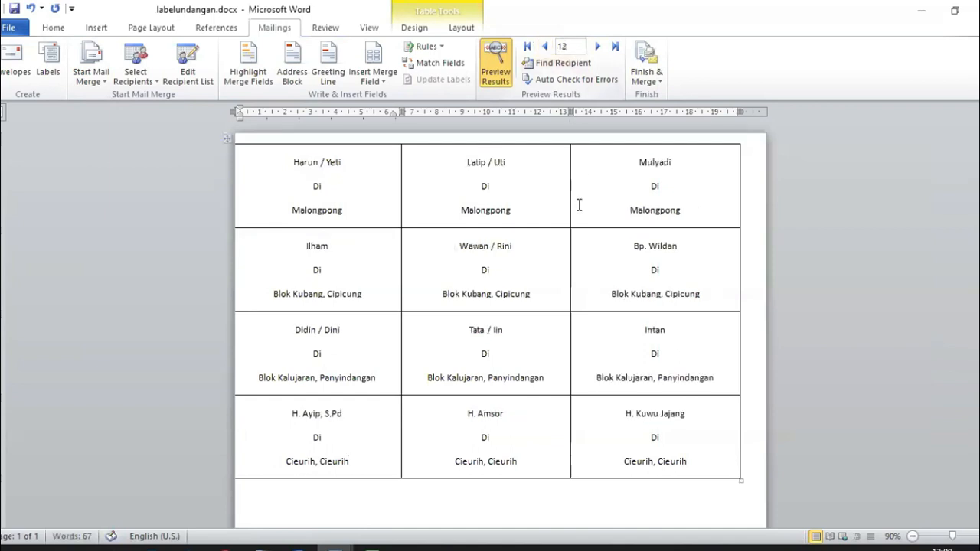
left_click(559, 47)
left_click(527, 47)
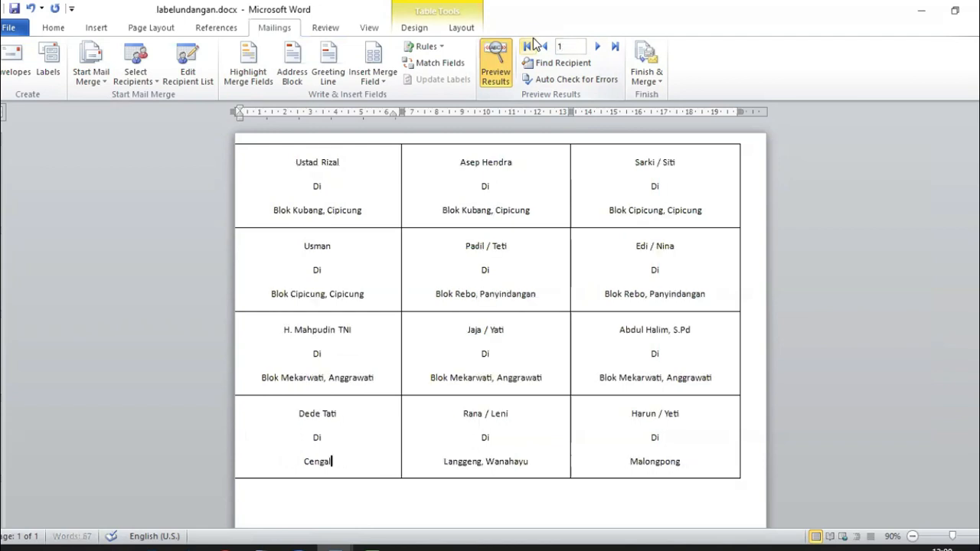
left_click(323, 176)
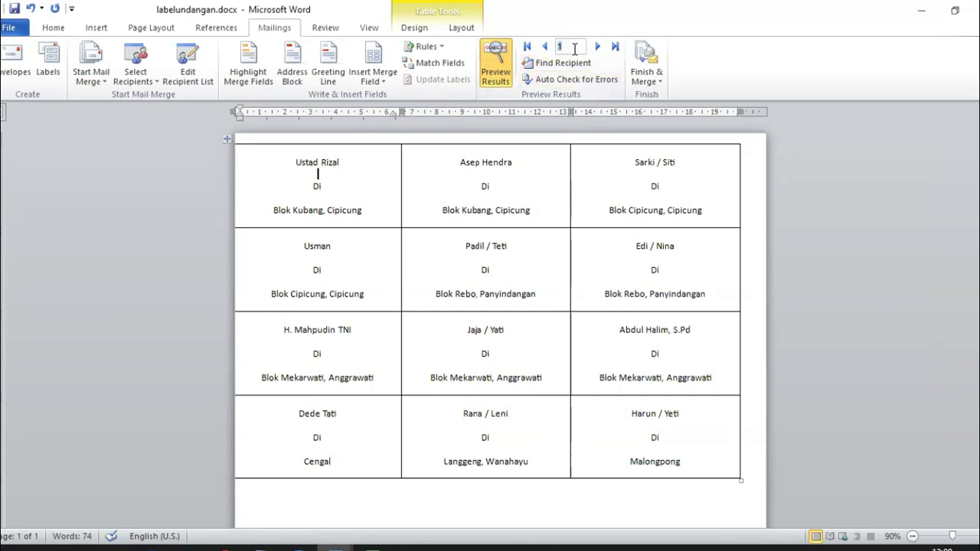
type("3")
key("Return")
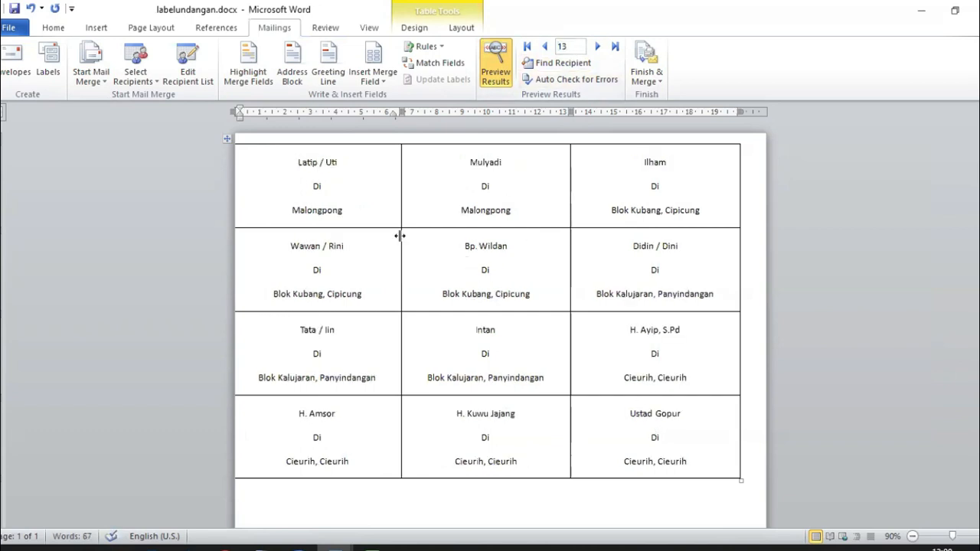
double_click(575, 48)
type("25")
key("Return")
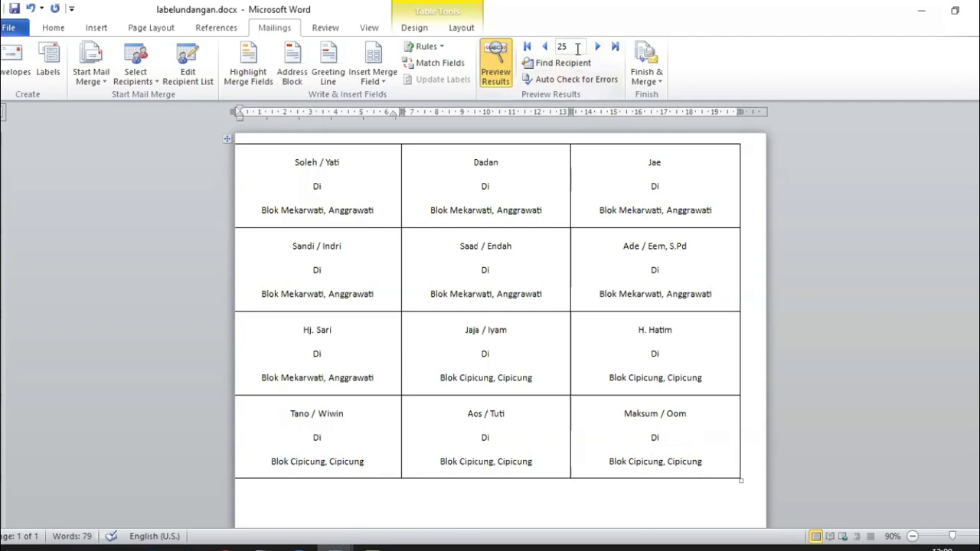
type("1")
key("Return")
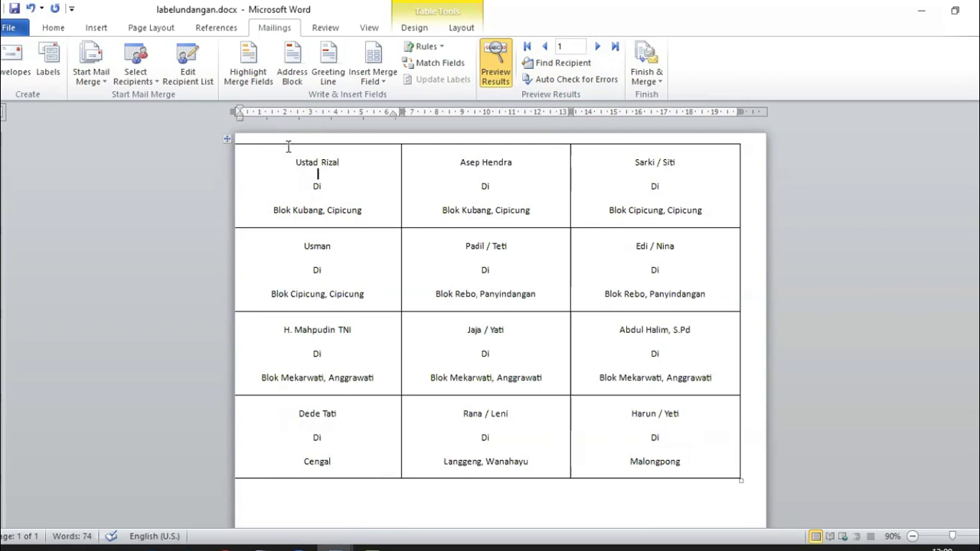
Step: Select the whole label table and apply No Border from the Home Borders list
left_click(227, 139)
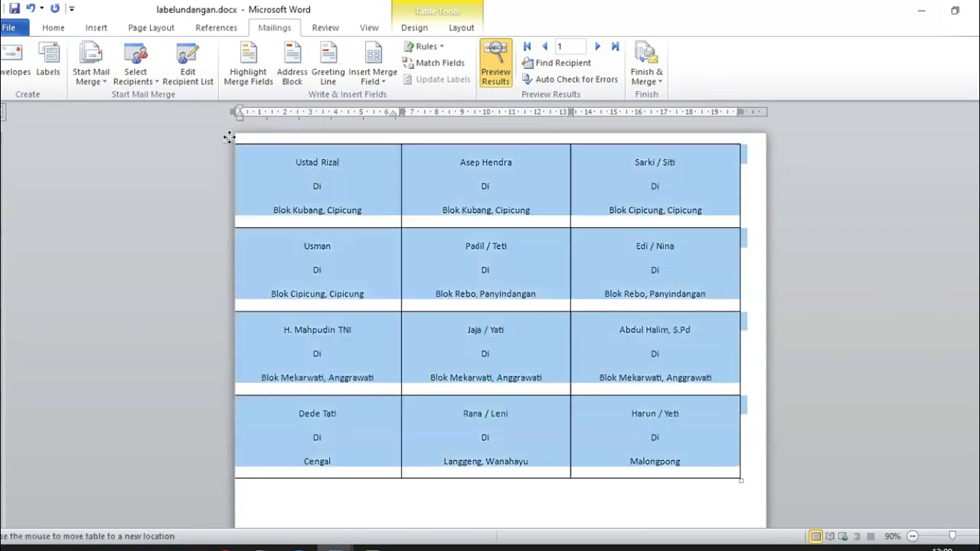
left_click(51, 28)
left_click(458, 75)
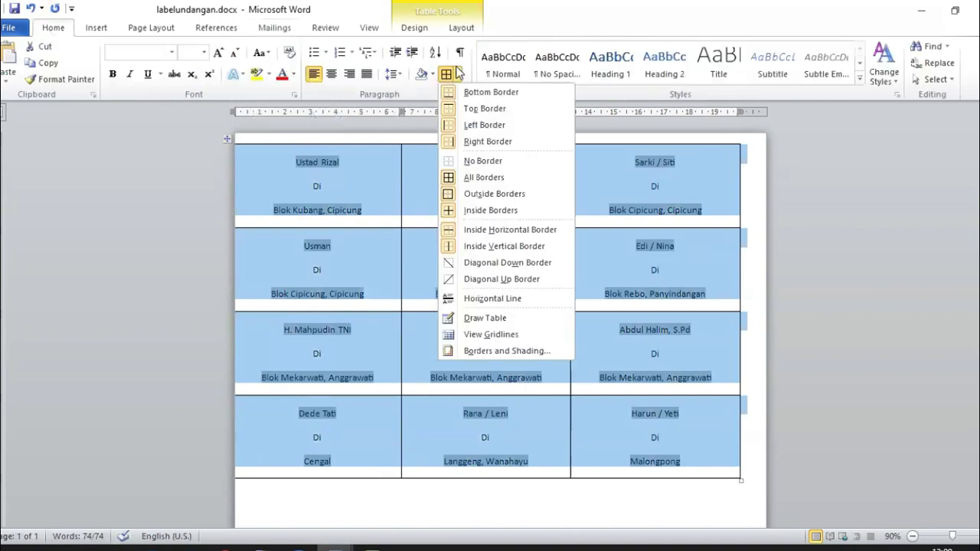
left_click(470, 161)
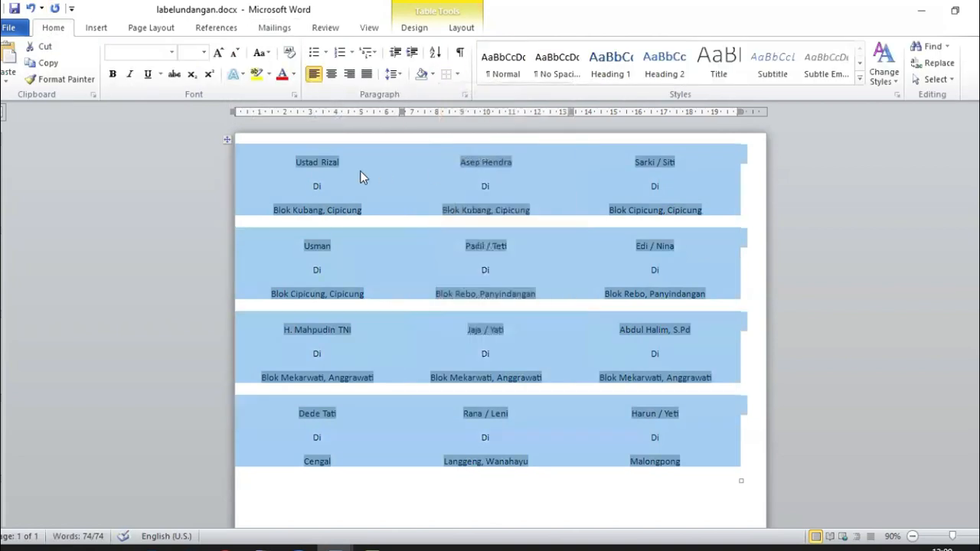
left_click(348, 173)
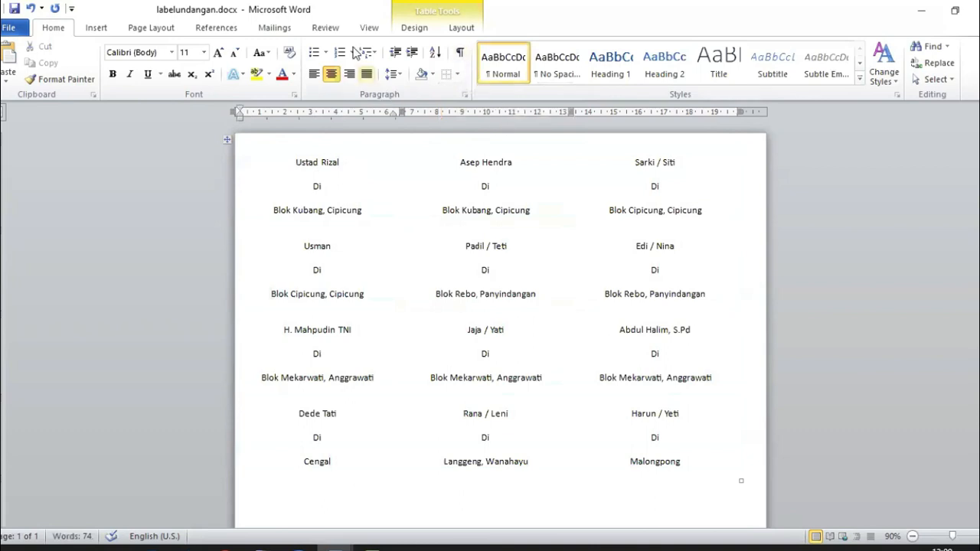
left_click(287, 34)
left_click(657, 71)
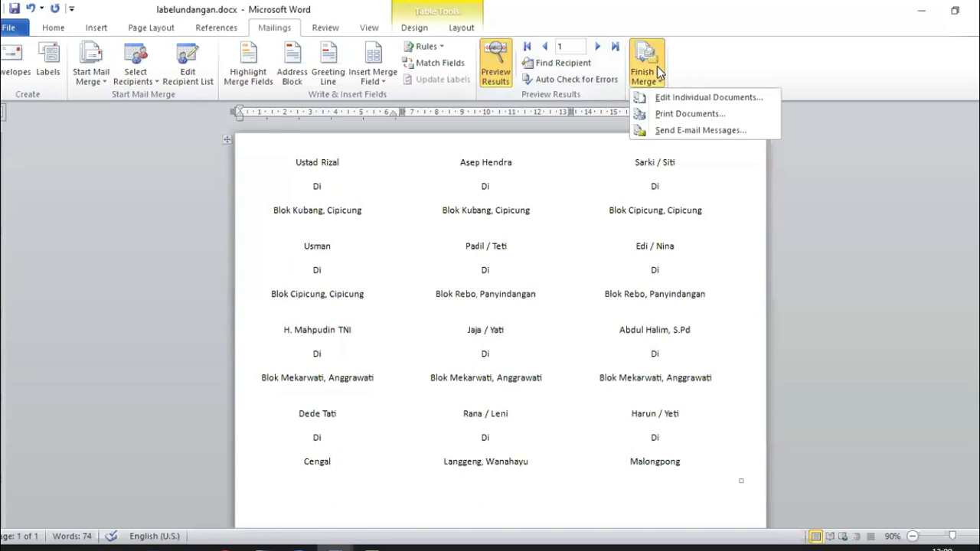
Step: Merge records 1 to 12 for printing via Finish & Merge > Print Documents
left_click(676, 114)
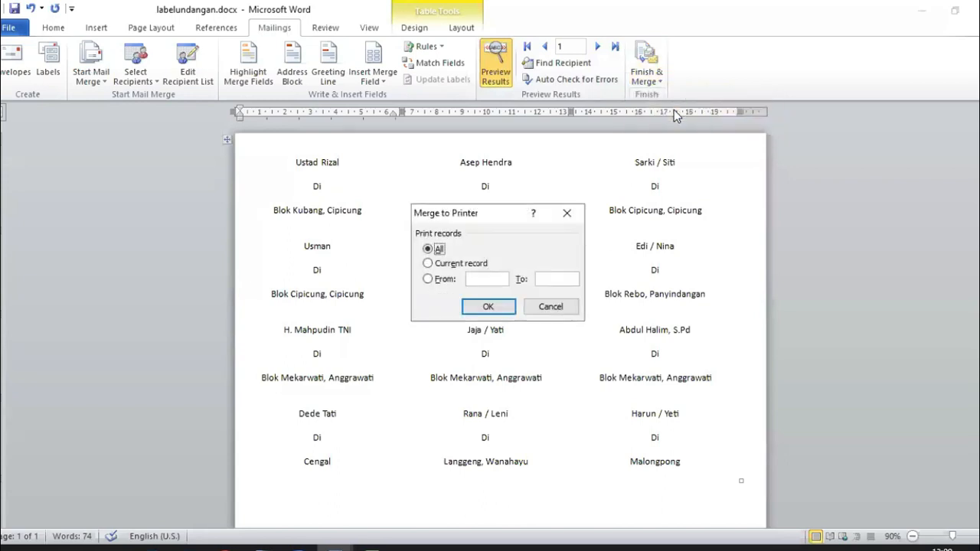
left_click(438, 279)
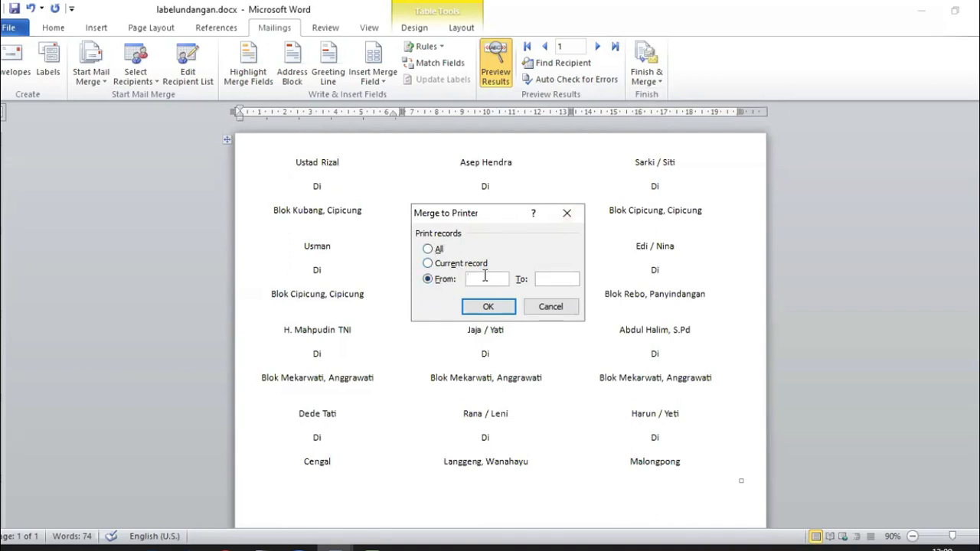
type("1")
left_click(547, 279)
type("12")
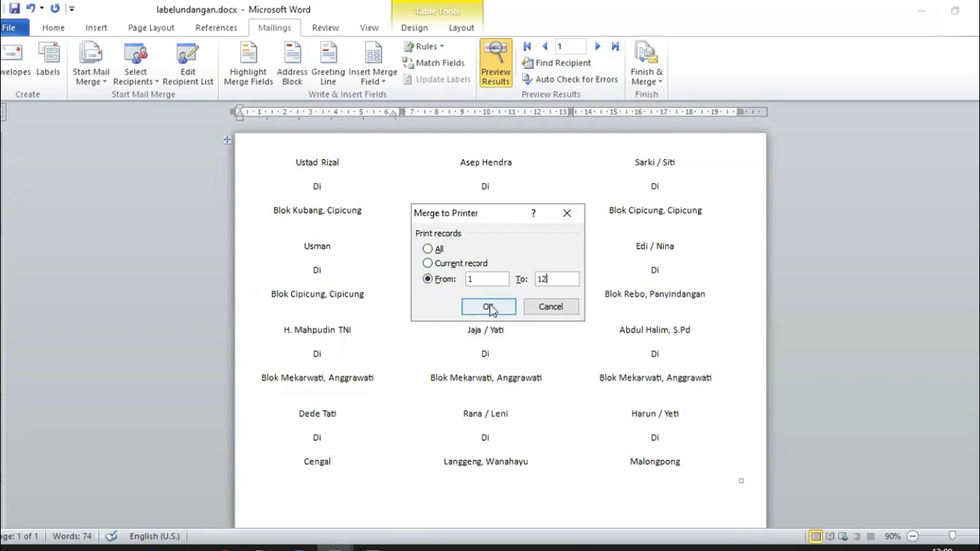
left_click(490, 308)
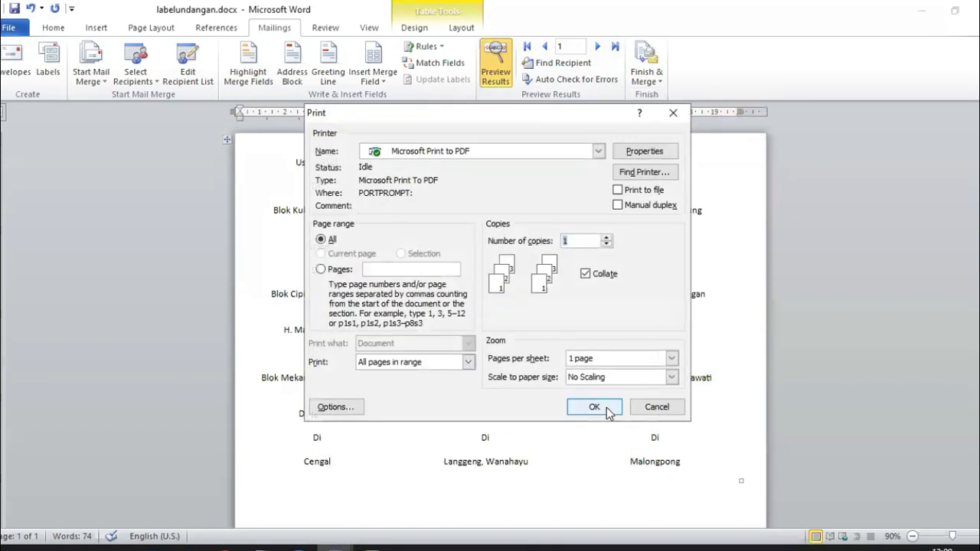
Step: Keep Microsoft Print to PDF as the printer and cancel the Print dialog
left_click(584, 151)
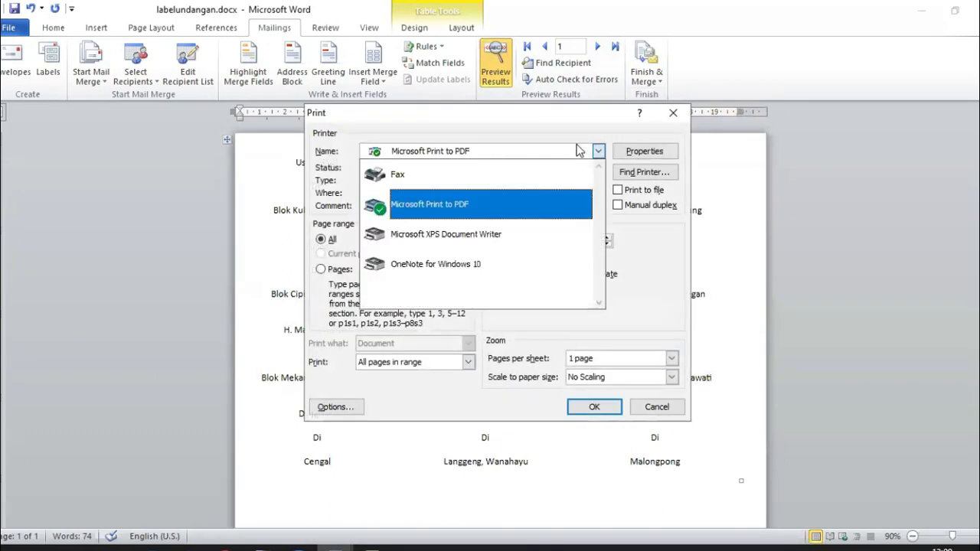
left_click(652, 312)
left_click(641, 409)
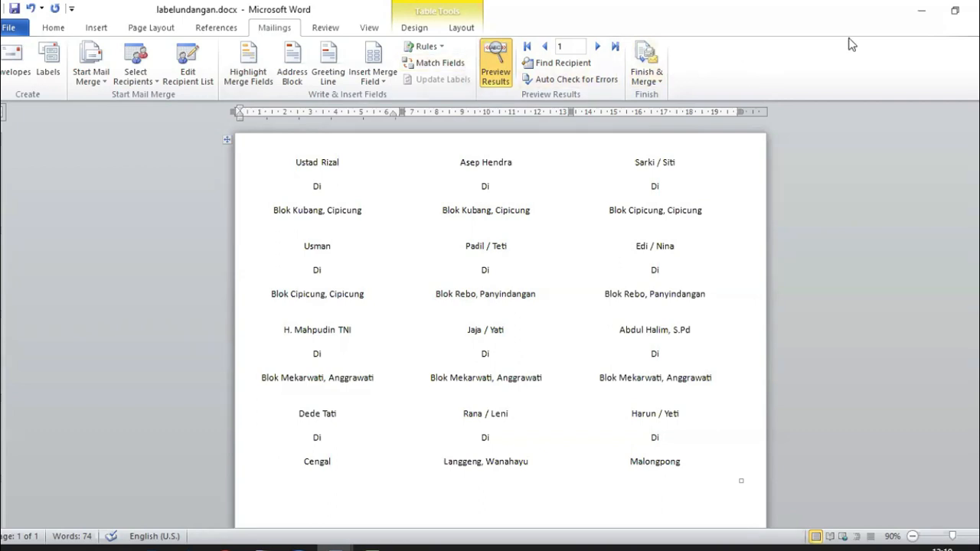
Step: Merge records 13 to 24 via Print Documents, then cancel the Print dialog
left_click(651, 84)
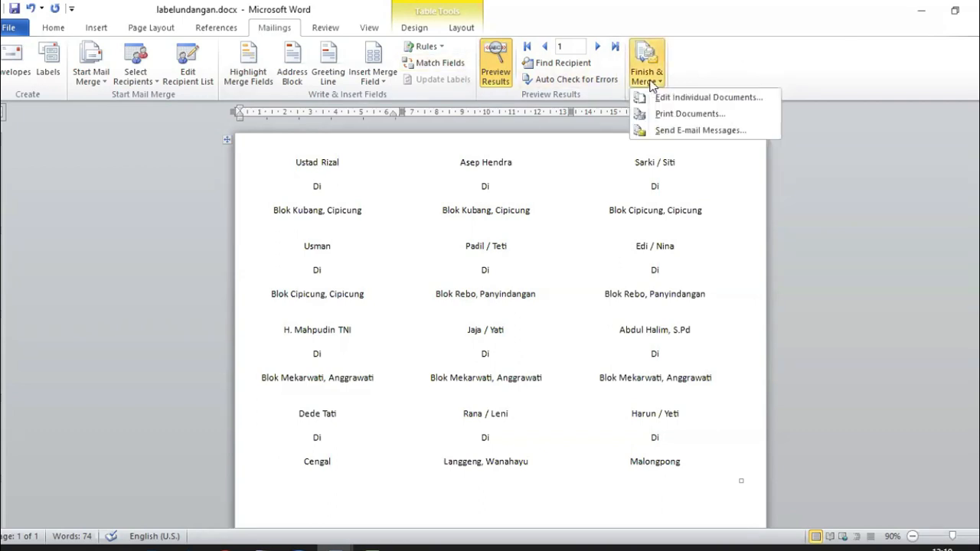
left_click(676, 114)
left_click(488, 275)
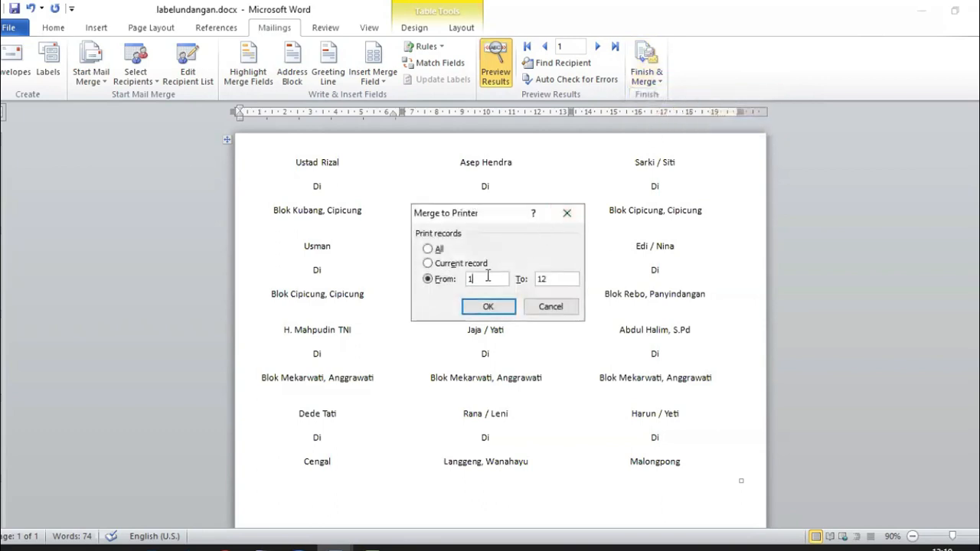
type("3")
key("Tab")
type("24")
left_click(501, 308)
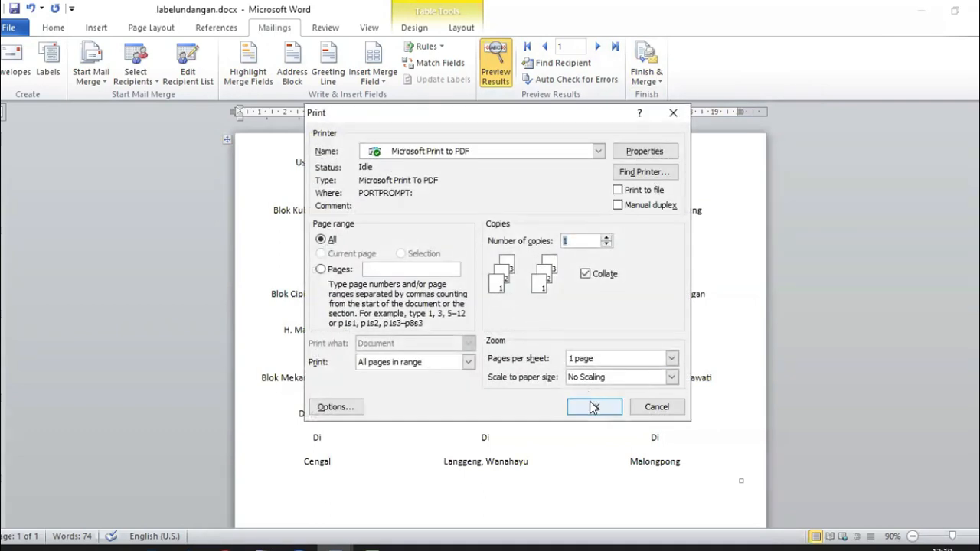
left_click(652, 406)
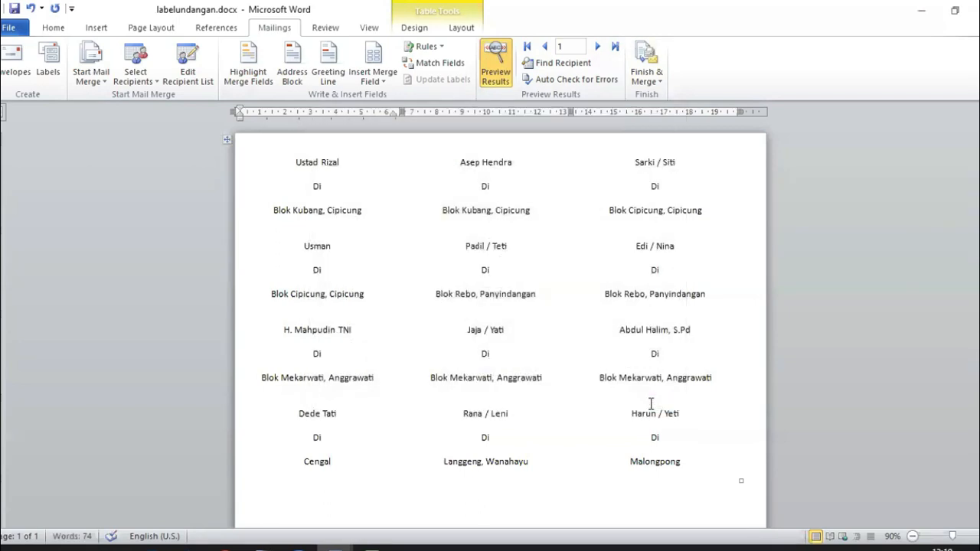